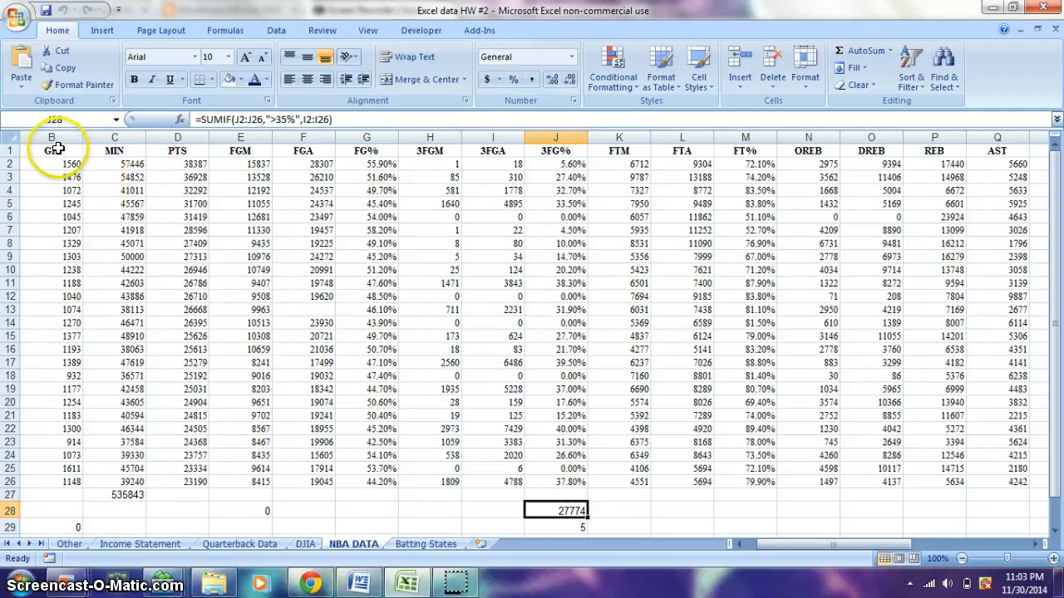
# Underline the header cells from GP to BLK in row 1 of the NBA DATA sheet
pyautogui.moveTo(50, 151); pyautogui.dragTo(573, 511)
pyautogui.moveTo(713, 548); pyautogui.dragTo(861, 127)
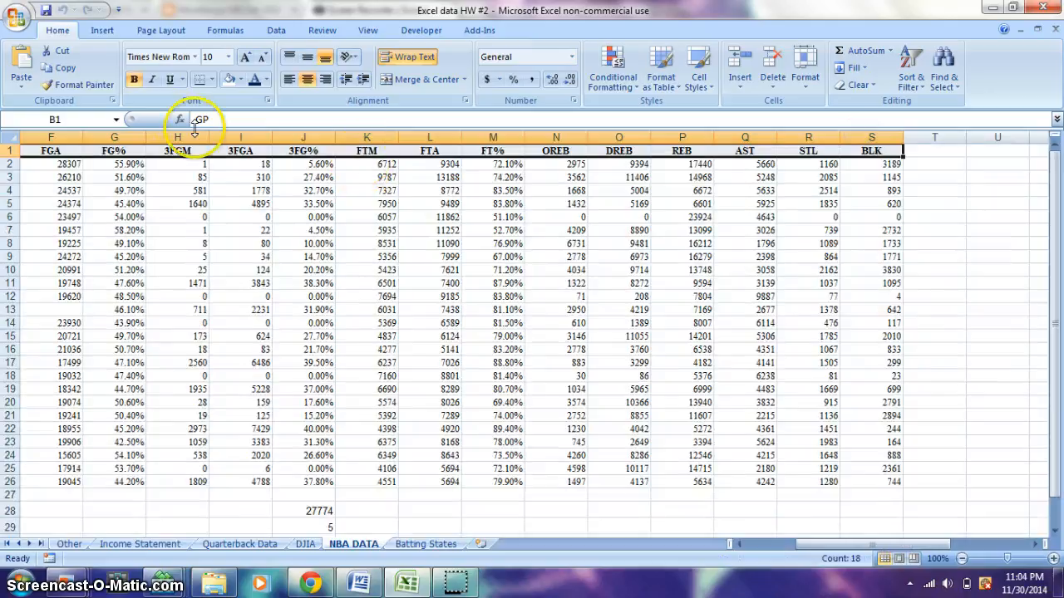
pyautogui.click(171, 79)
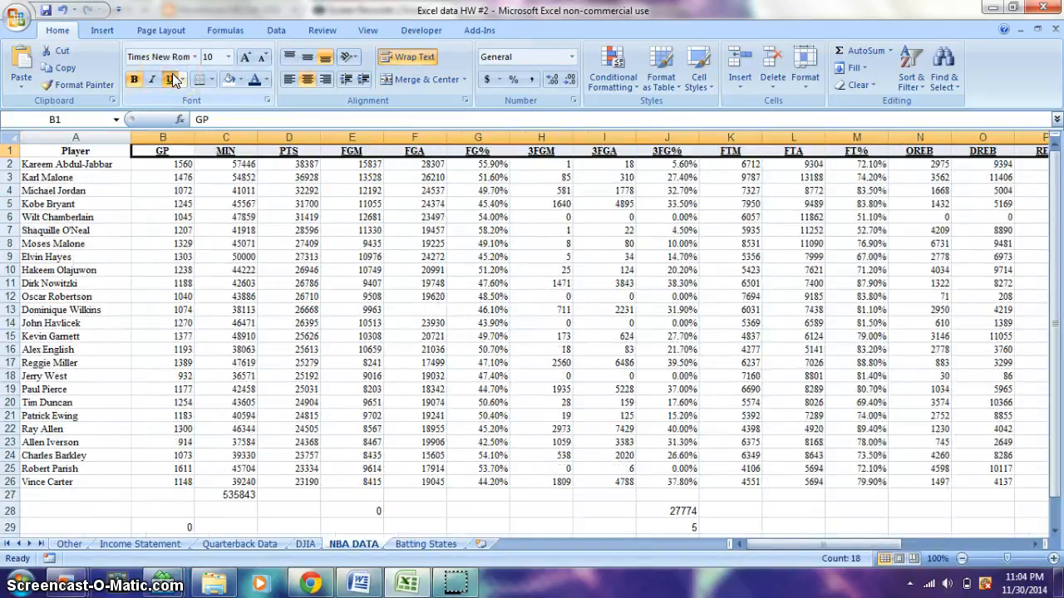
# Fill the GP values in B2:B26 with standard yellow
pyautogui.moveTo(171, 164); pyautogui.dragTo(166, 243)
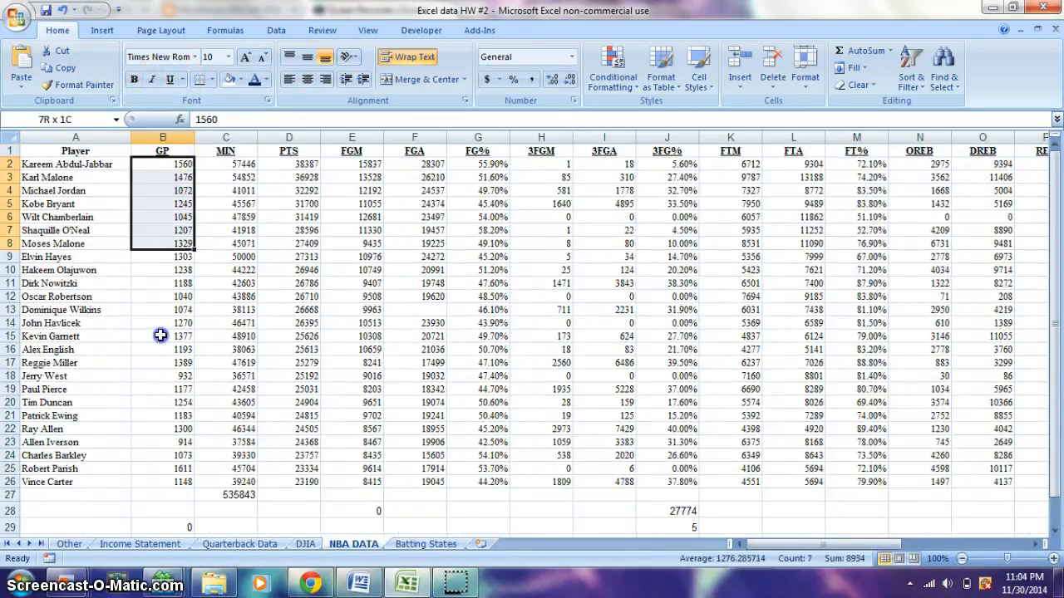
pyautogui.moveTo(161, 335); pyautogui.dragTo(170, 482)
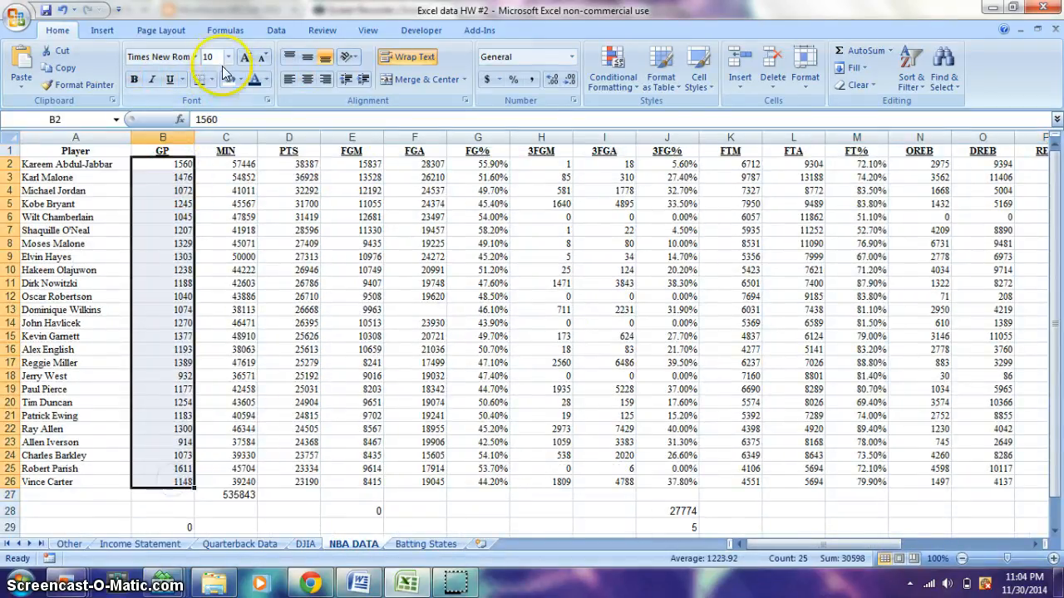
pyautogui.click(239, 79)
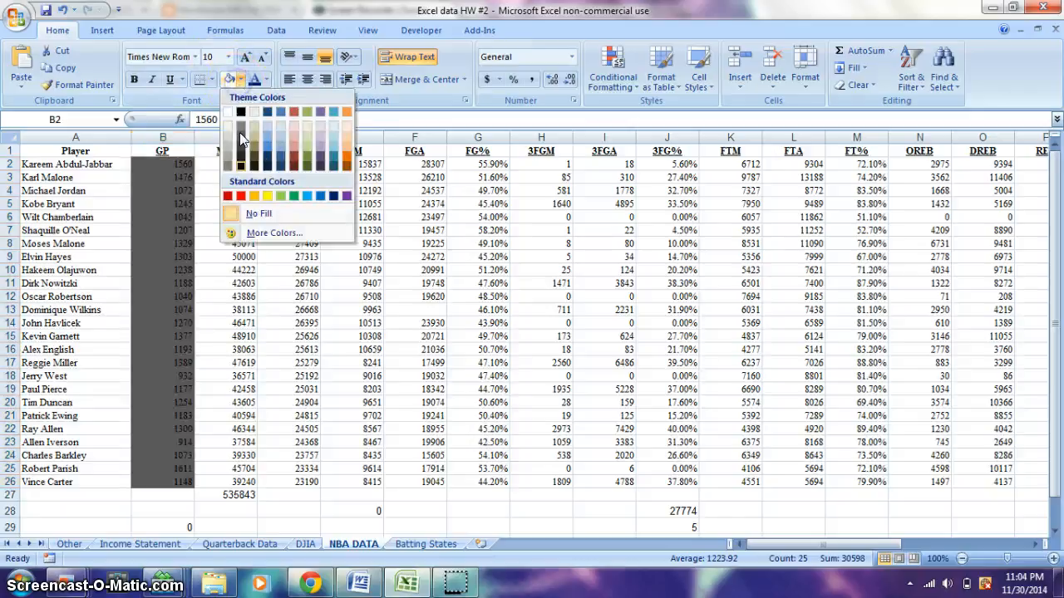
pyautogui.click(270, 202)
pyautogui.click(198, 264)
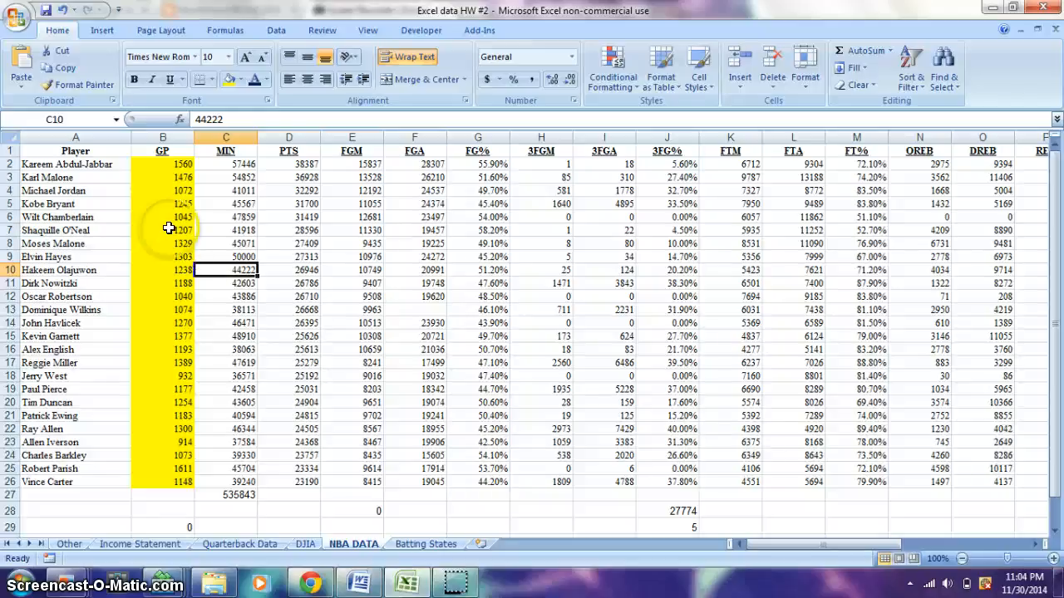
# Undo the yellow fill on the GP values and the underline on the header row
pyautogui.click(62, 10)
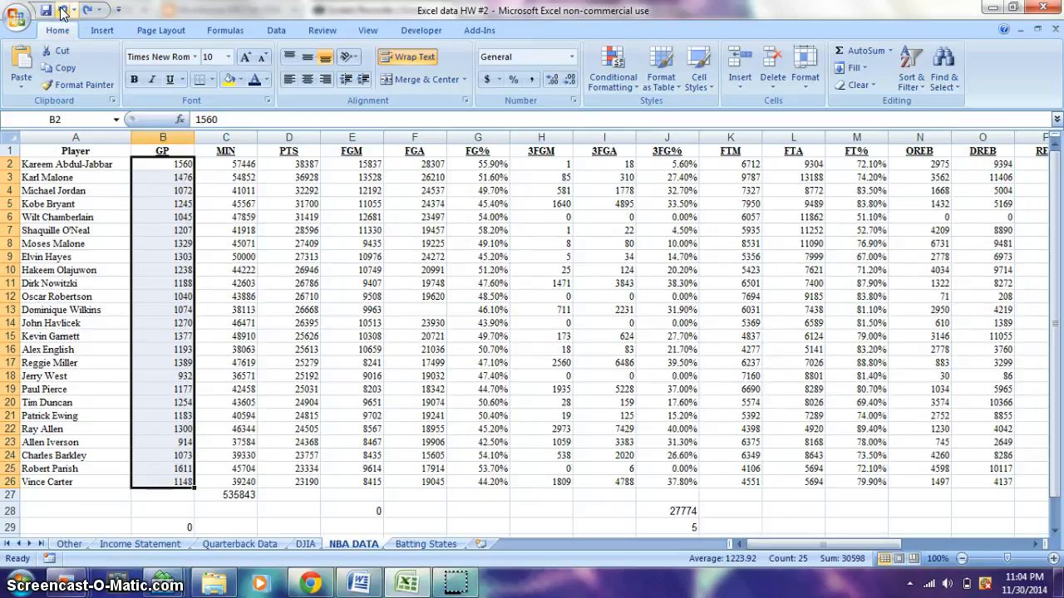
pyautogui.click(63, 10)
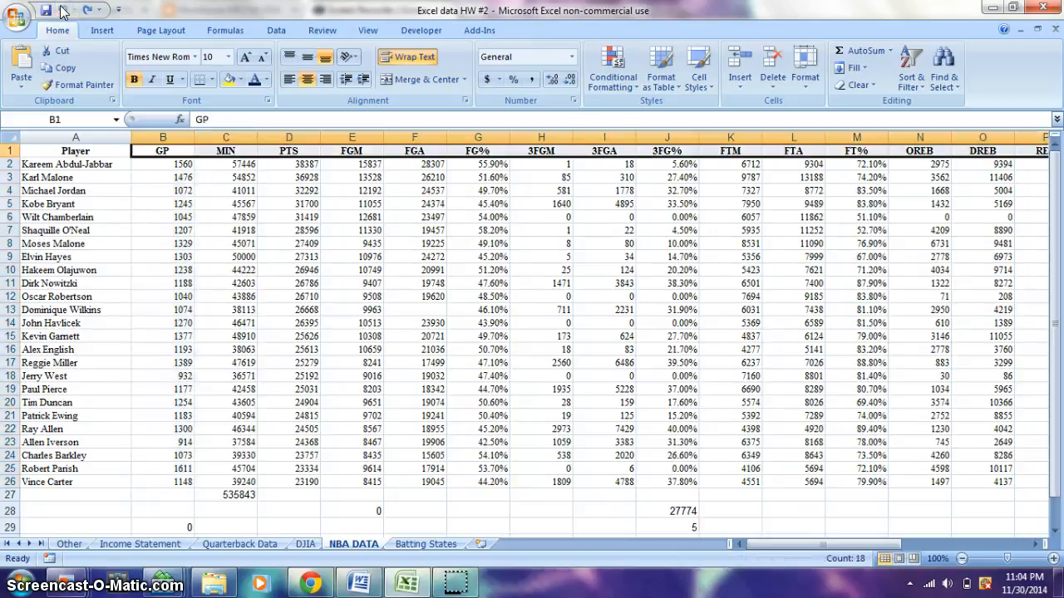
pyautogui.click(163, 177)
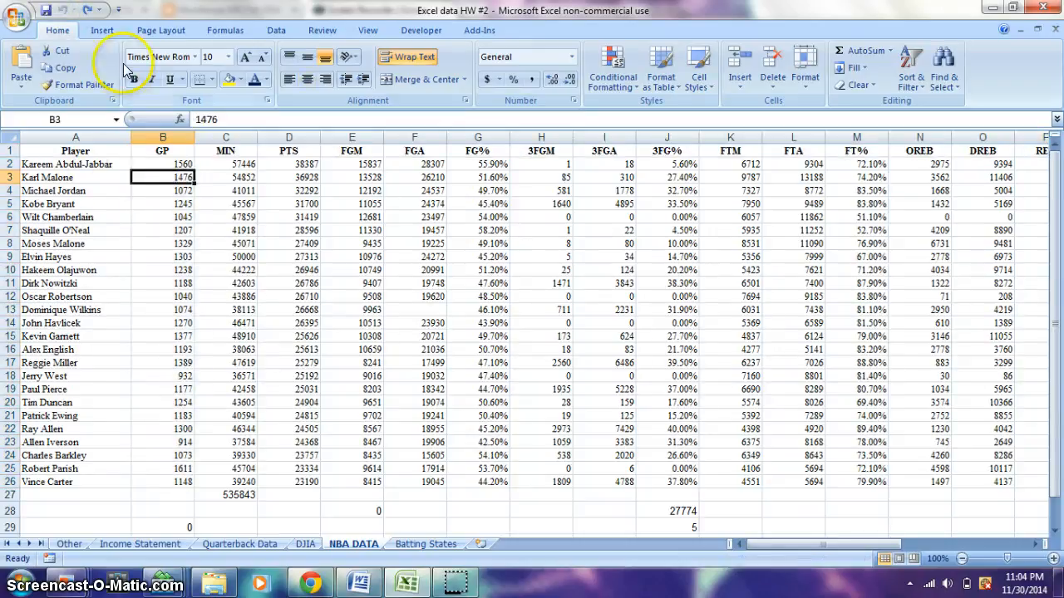
# Check the setting that shows the Developer tab in the Excel options and close the options
pyautogui.click(403, 33)
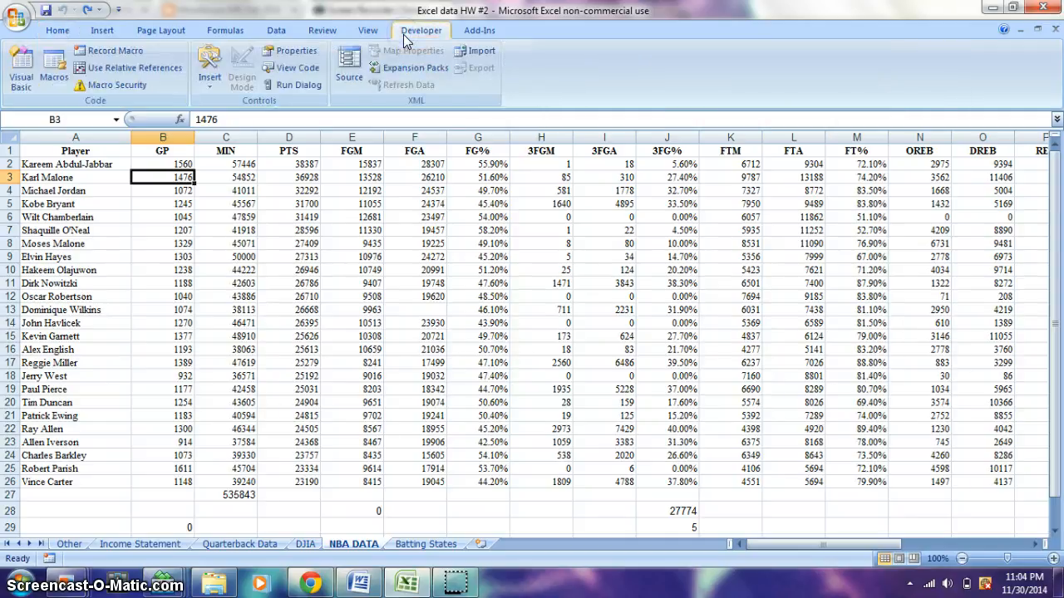
pyautogui.click(12, 18)
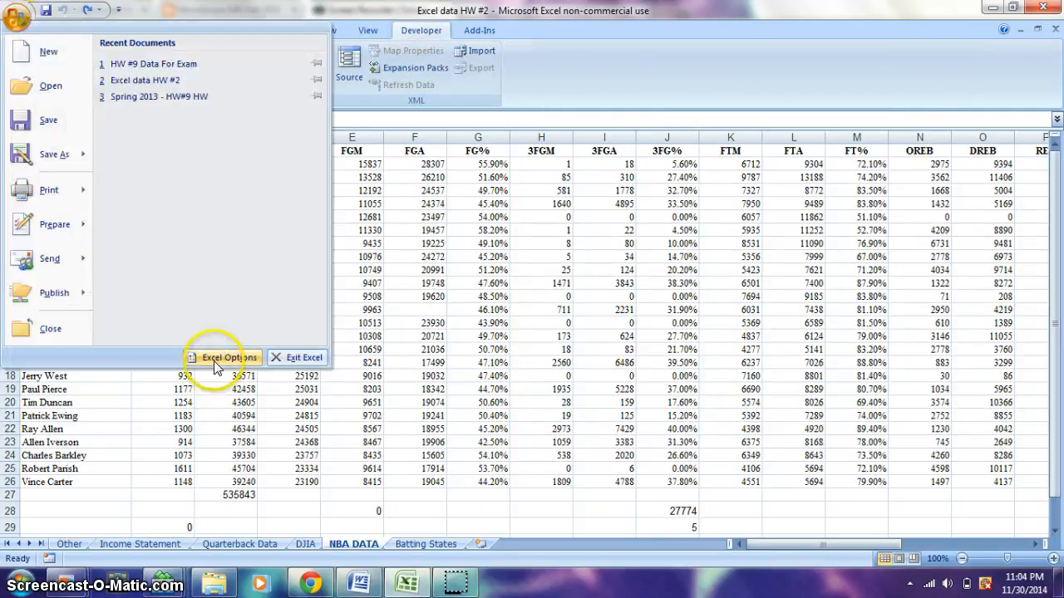
pyautogui.click(216, 364)
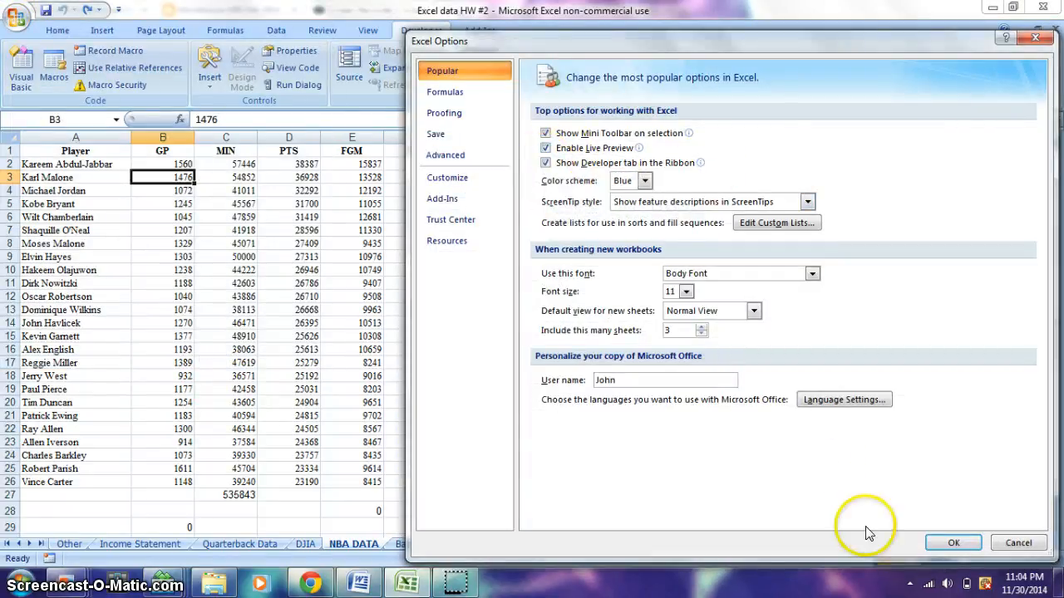
pyautogui.click(950, 544)
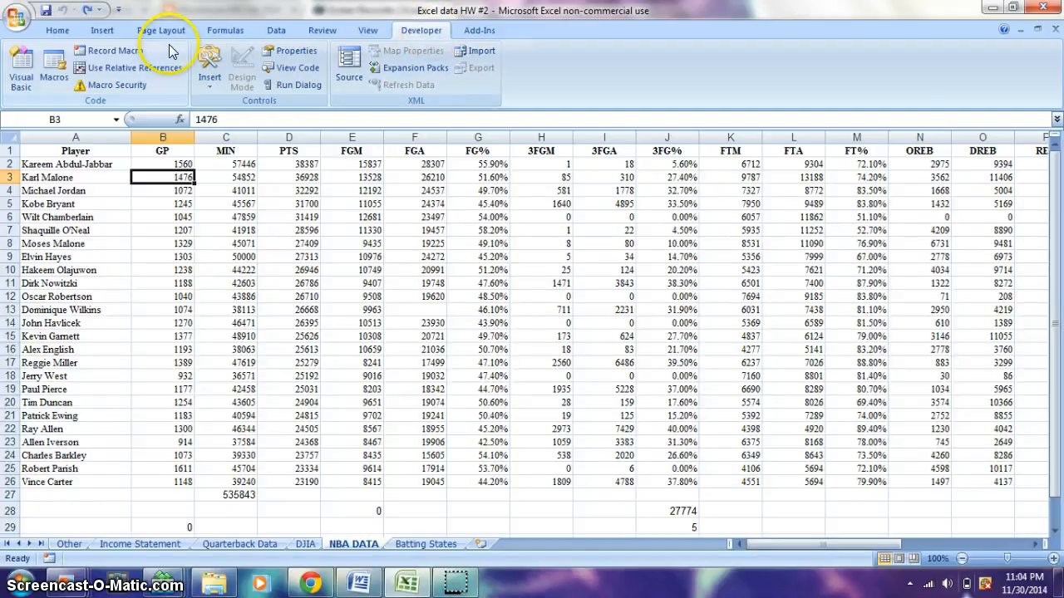
# Start recording a macro named Macro1 with the shortcut Ctrl+a, stored in This Workbook and without a description
pyautogui.click(128, 51)
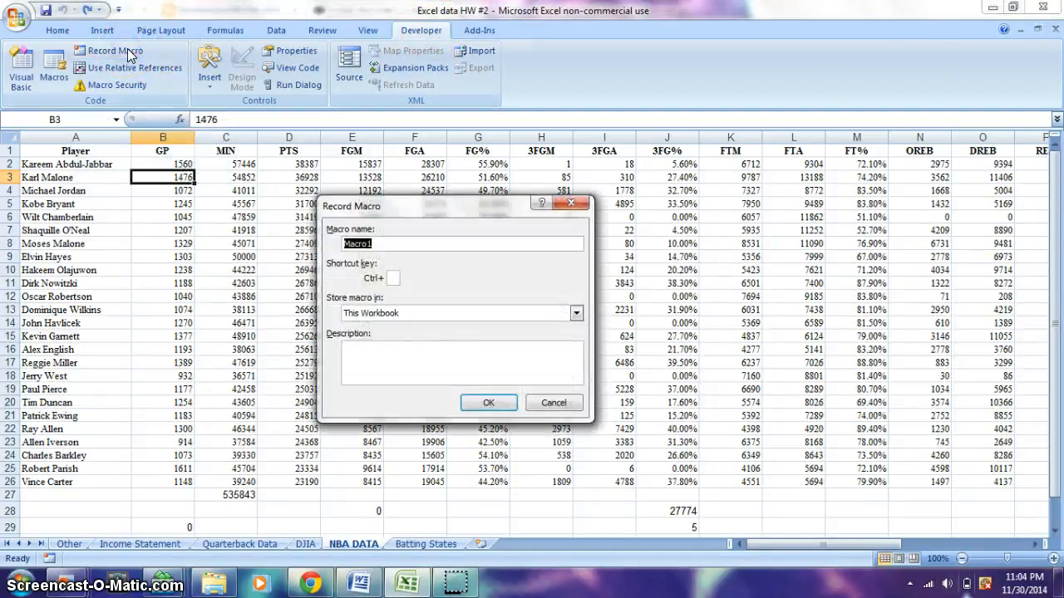
pyautogui.click(385, 244)
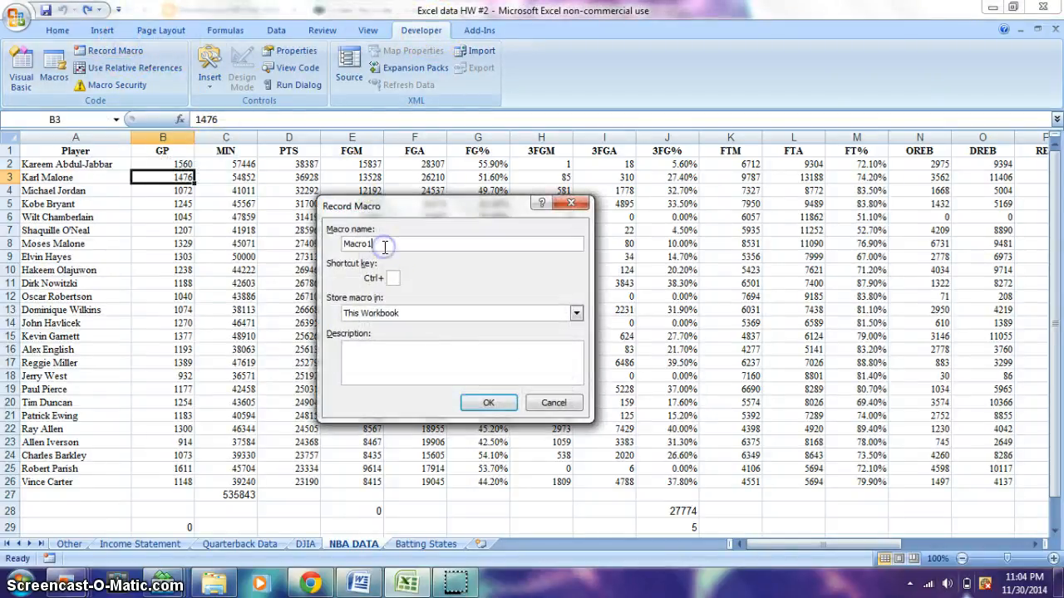
pyautogui.click(392, 279)
pyautogui.write('a')
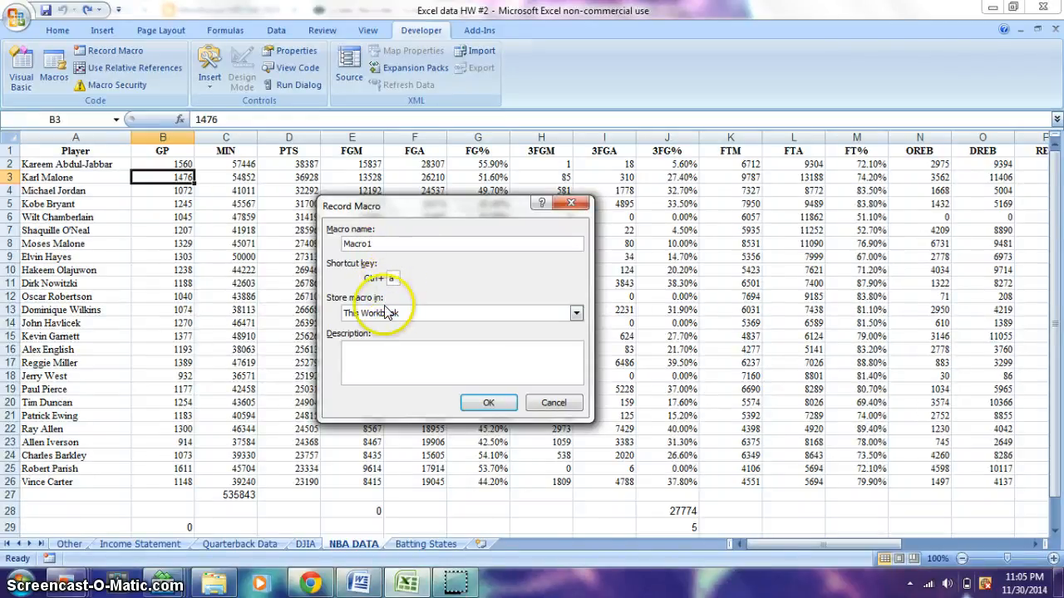
pyautogui.click(384, 351)
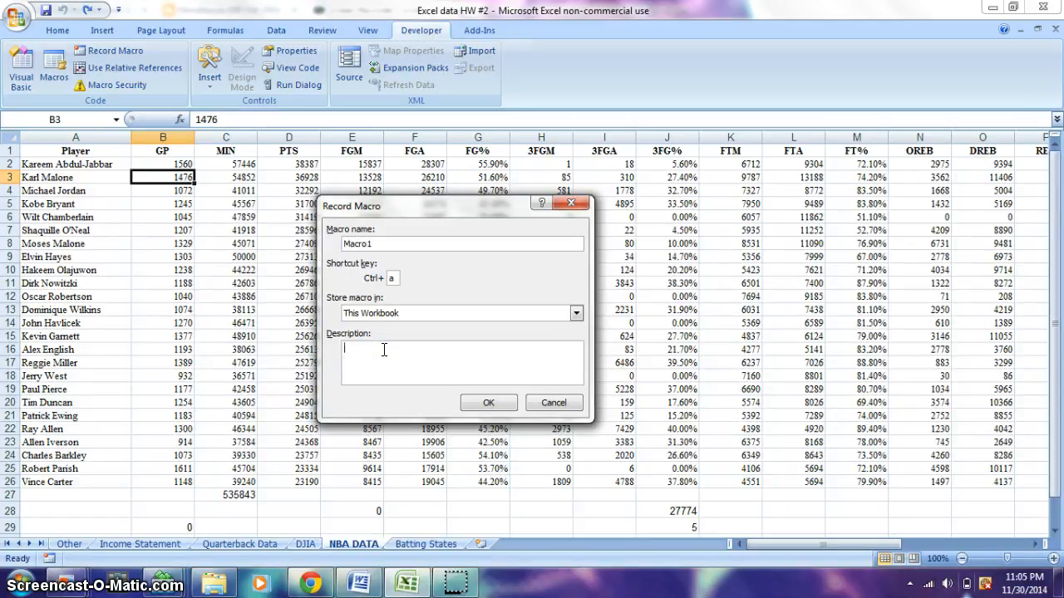
pyautogui.click(390, 319)
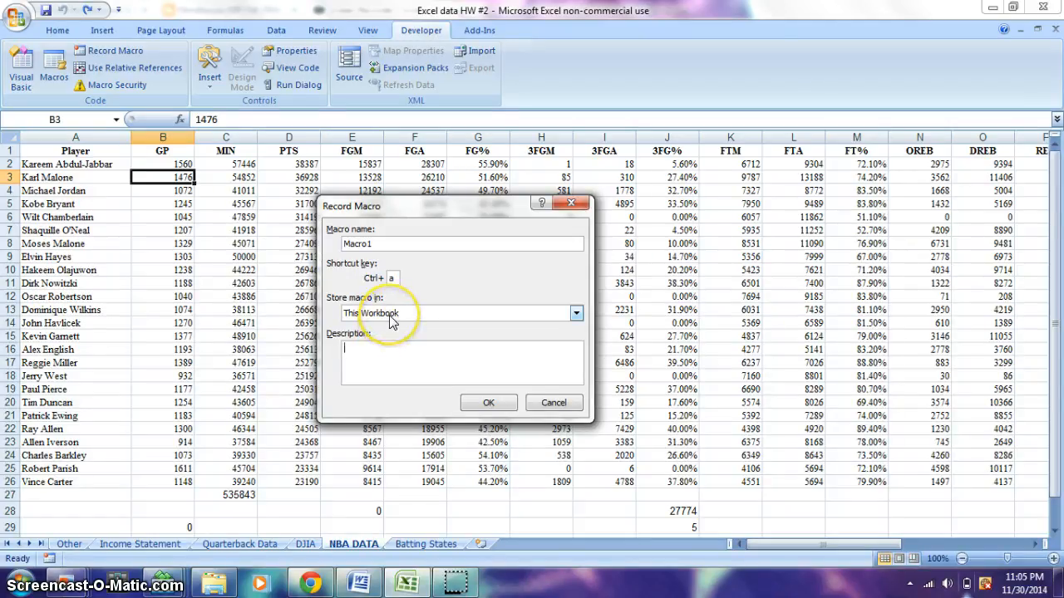
pyautogui.click(390, 318)
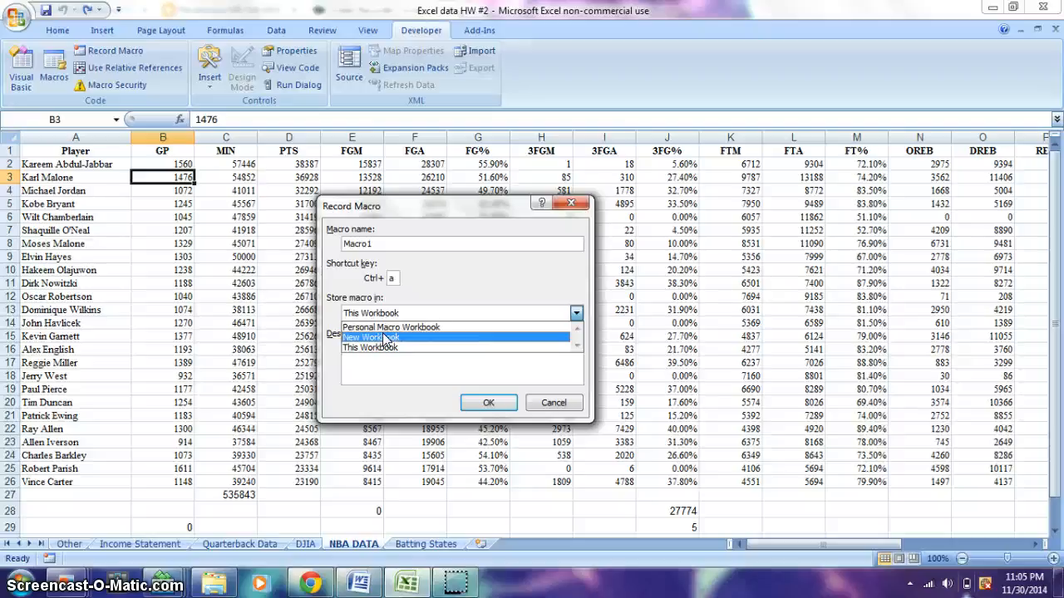
pyautogui.click(413, 346)
pyautogui.click(482, 408)
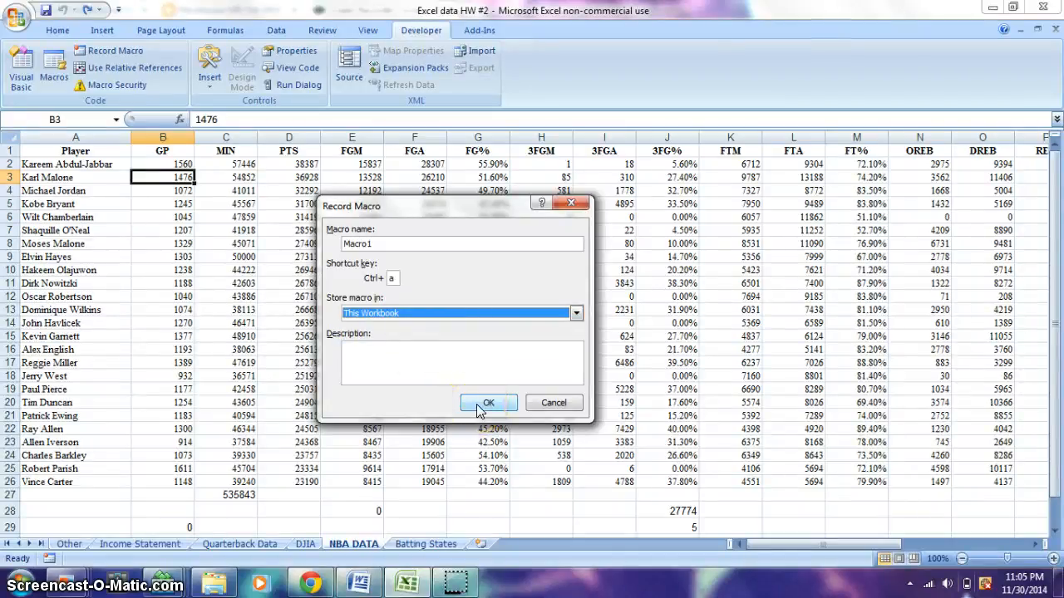
pyautogui.click(482, 404)
pyautogui.click(110, 52)
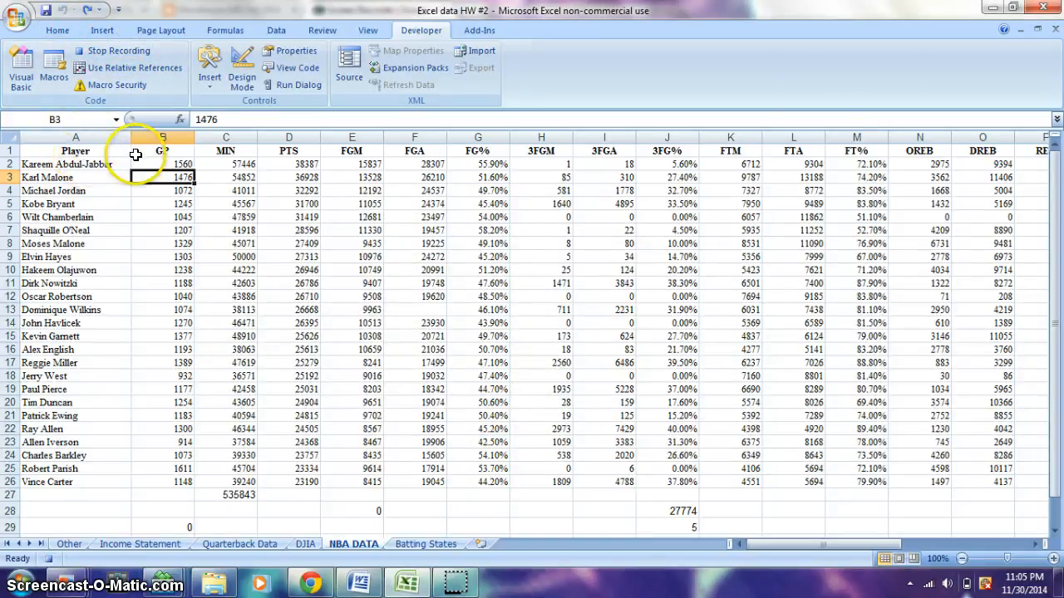
# Underline the header cells from GP to BLK and set their font colour to standard green
pyautogui.moveTo(136, 155); pyautogui.dragTo(931, 125)
pyautogui.click(51, 34)
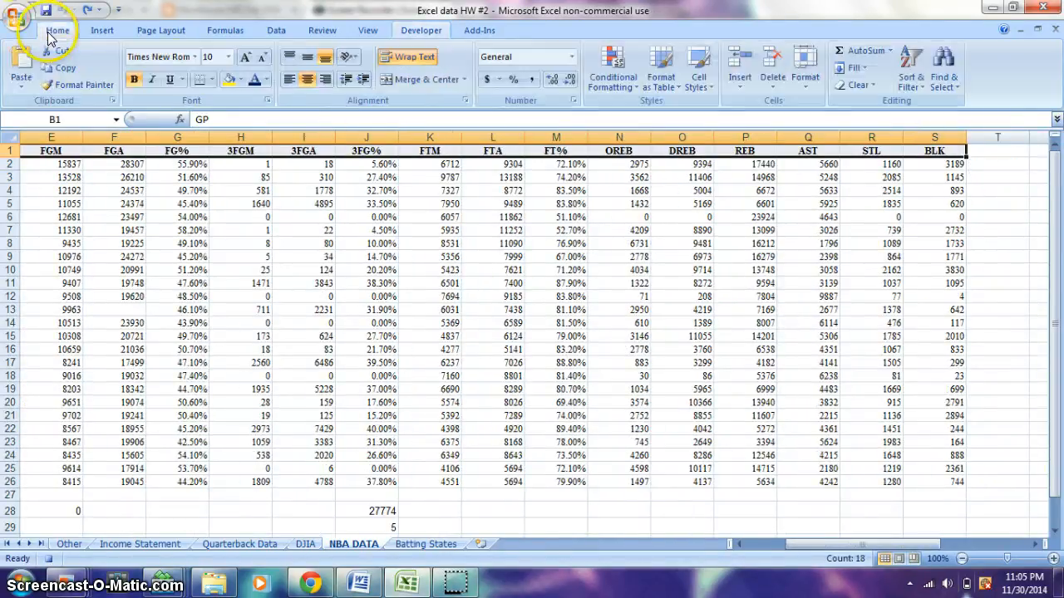
pyautogui.click(170, 80)
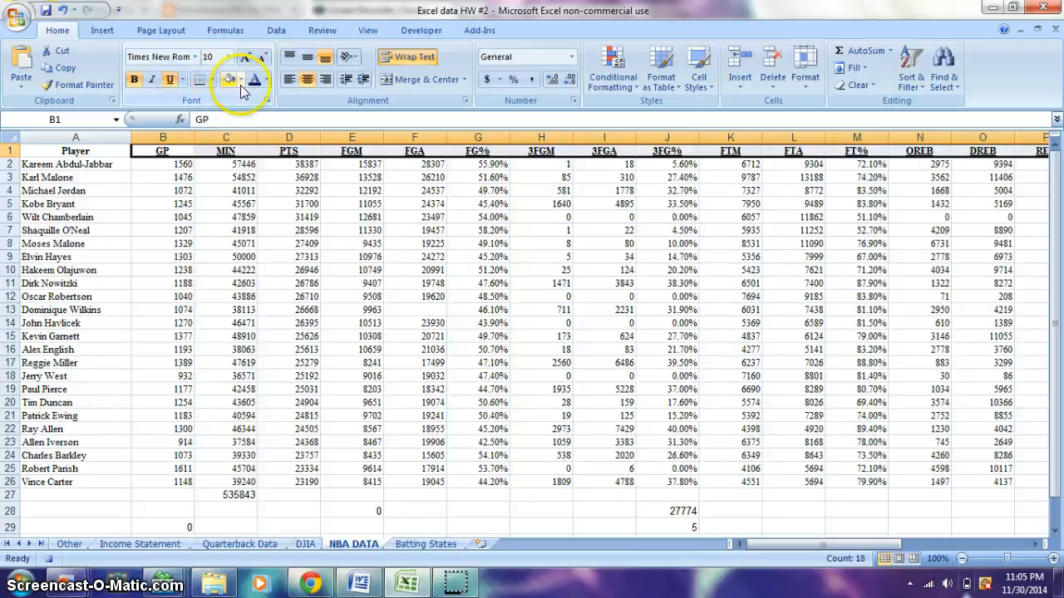
pyautogui.click(266, 80)
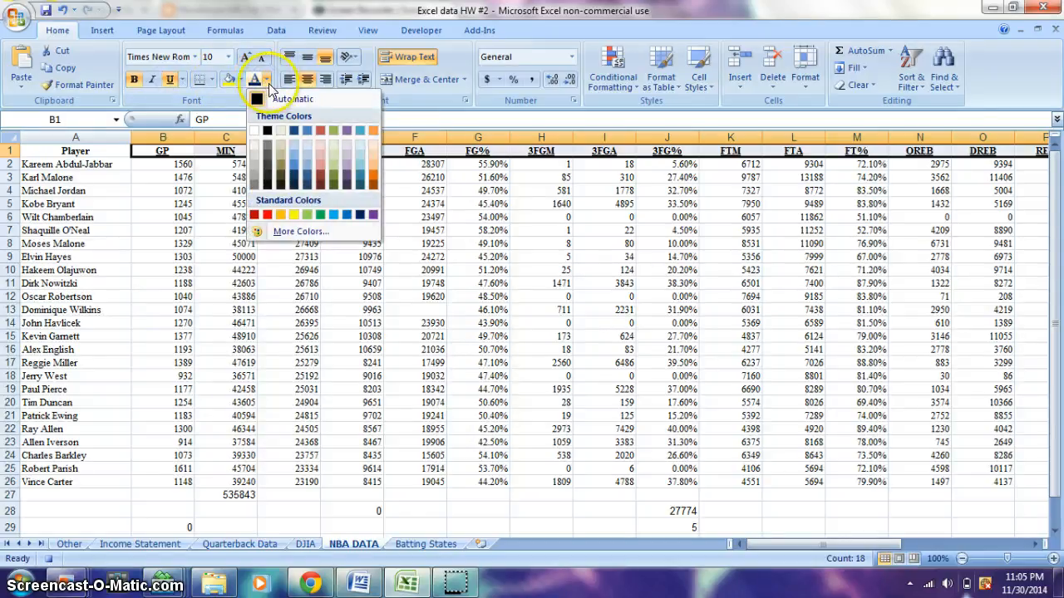
pyautogui.click(317, 213)
pyautogui.click(203, 178)
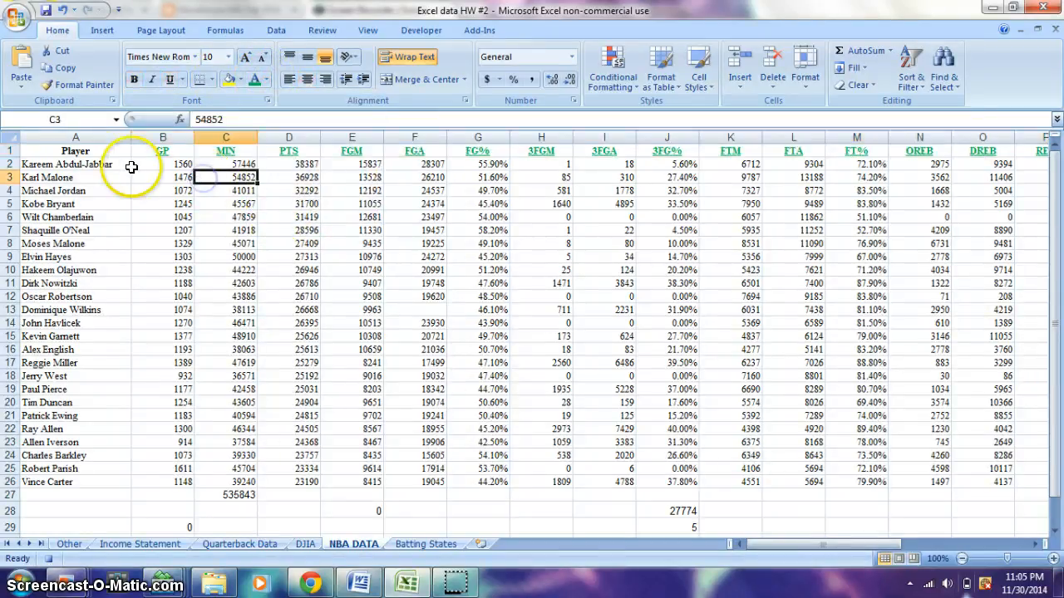
# Apply a three-colour conditional formatting color scale to the player names in A2:A26
pyautogui.moveTo(96, 167); pyautogui.dragTo(99, 478)
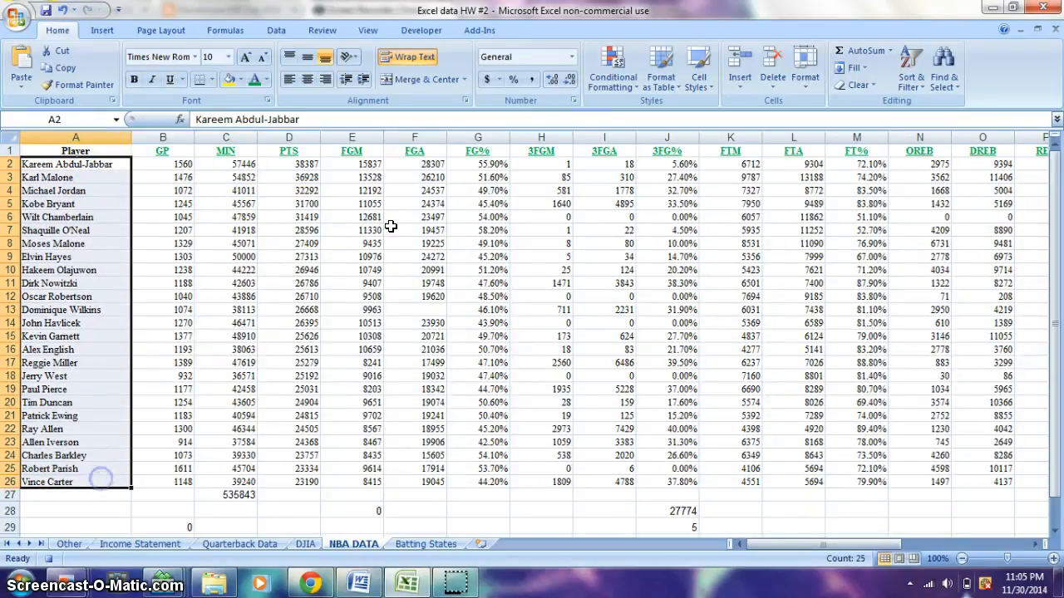
pyautogui.click(623, 77)
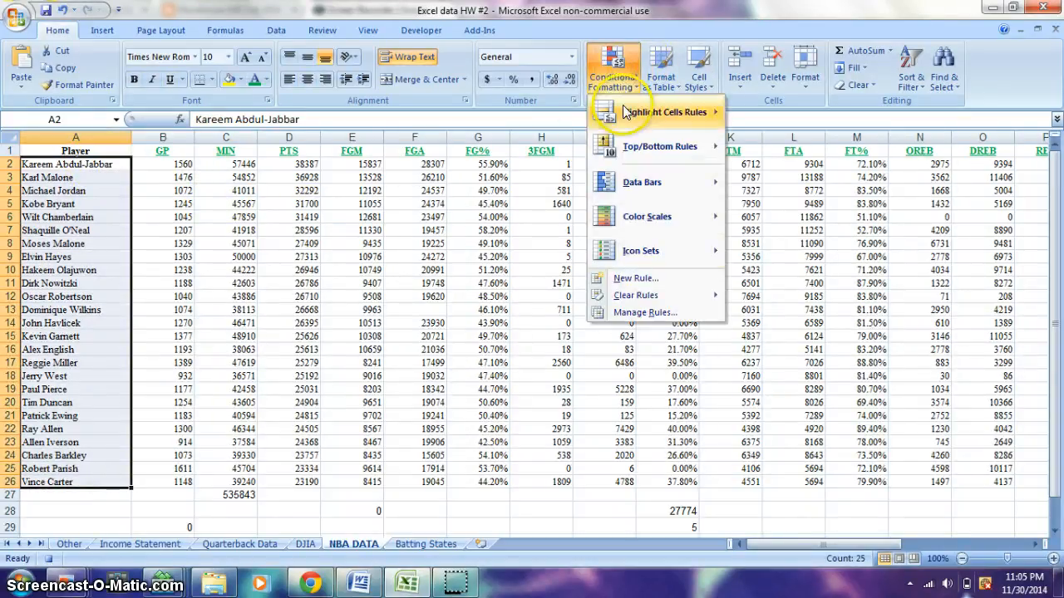
pyautogui.moveTo(720, 217)
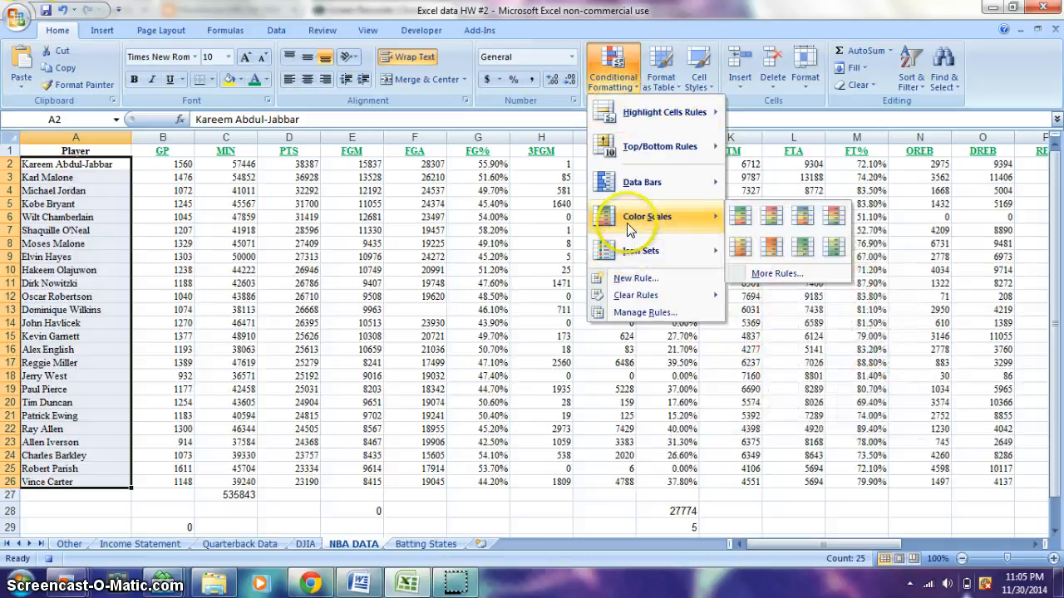
pyautogui.click(791, 222)
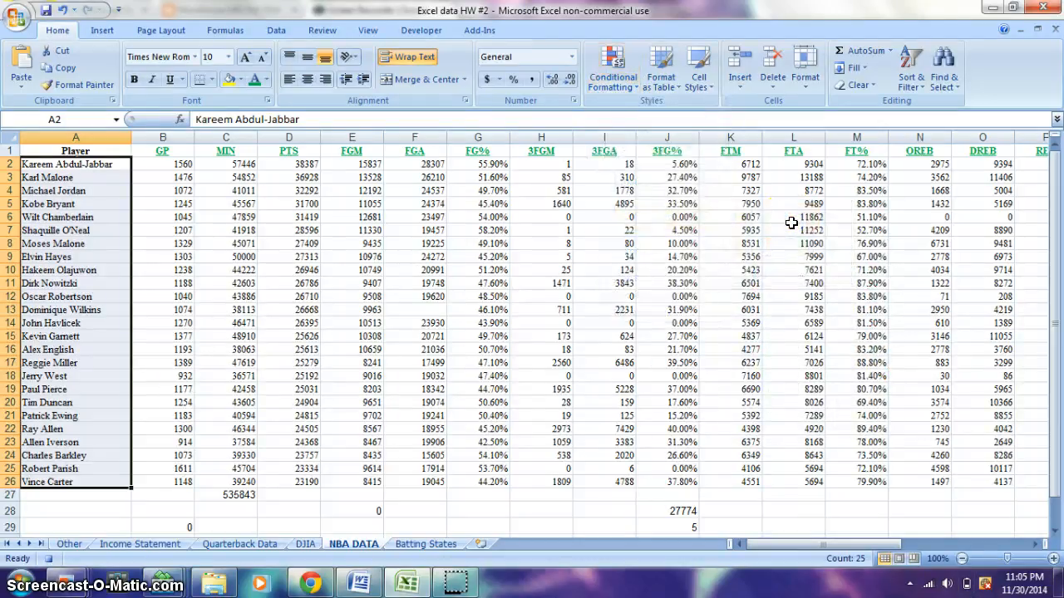
# Fill the GP values in B2:B26 and the PTS values in D2:D26 with yellow
pyautogui.click(149, 164)
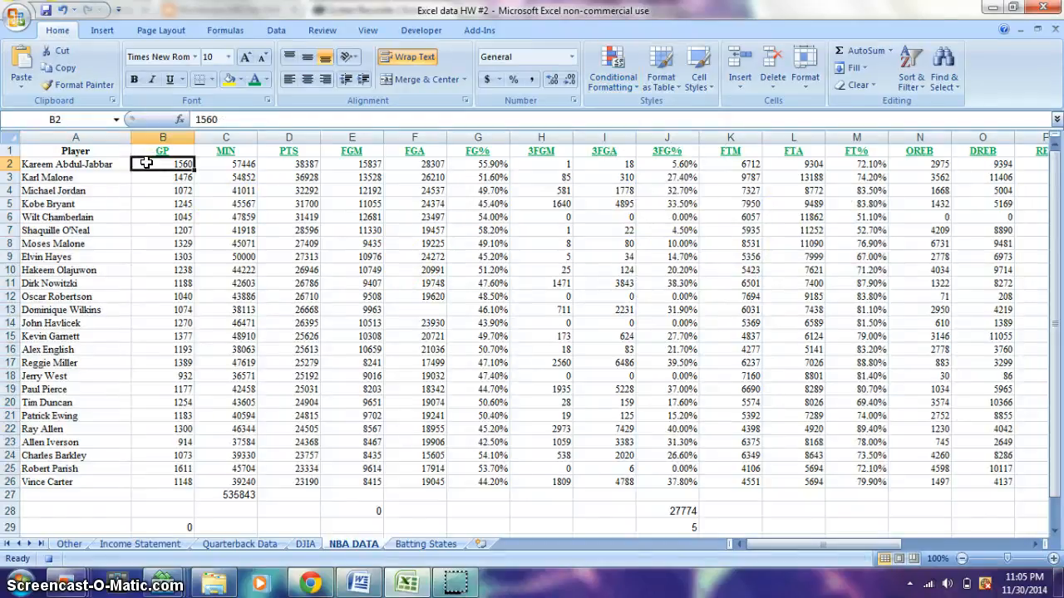
pyautogui.moveTo(149, 162); pyautogui.dragTo(172, 482)
pyautogui.click(232, 81)
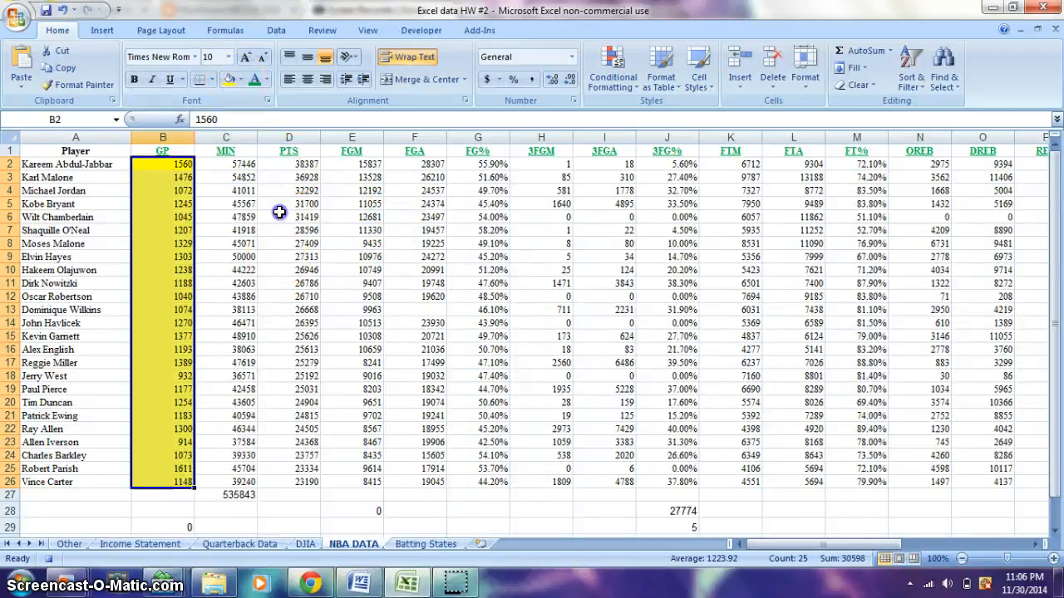
pyautogui.moveTo(289, 164); pyautogui.dragTo(280, 483)
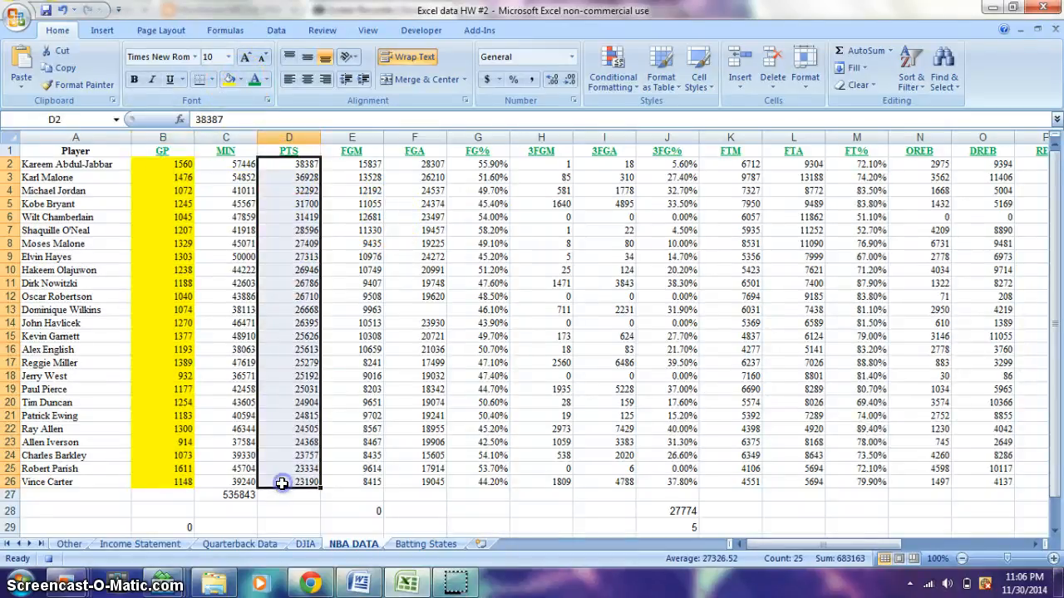
pyautogui.click(228, 81)
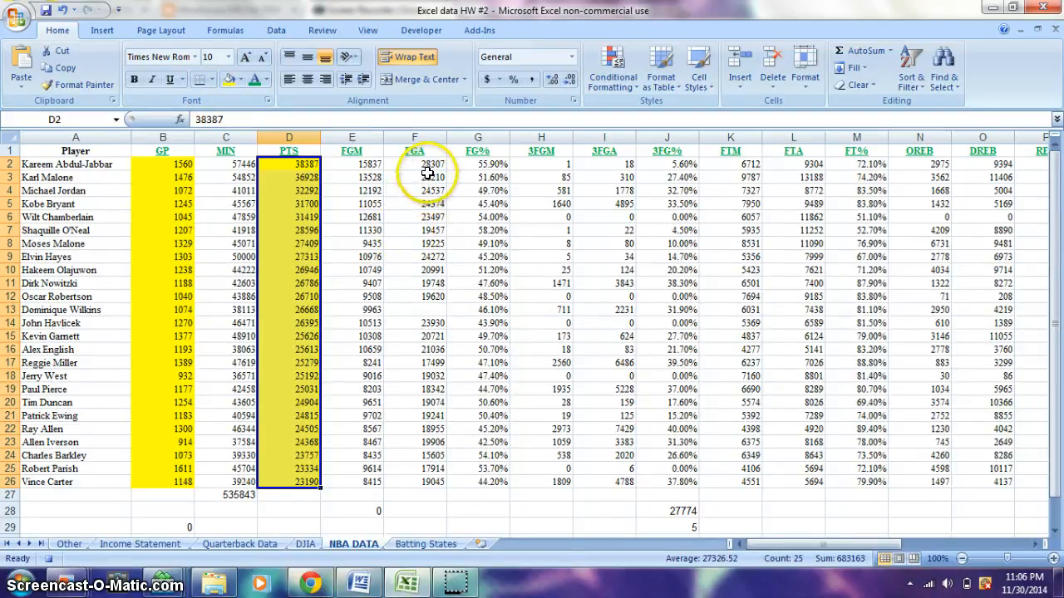
# Highlight FGA values in F2:F26 greater than 23457 with Light Red Fill with Dark Red Text using conditional formatting
pyautogui.moveTo(424, 164); pyautogui.dragTo(434, 483)
pyautogui.click(630, 82)
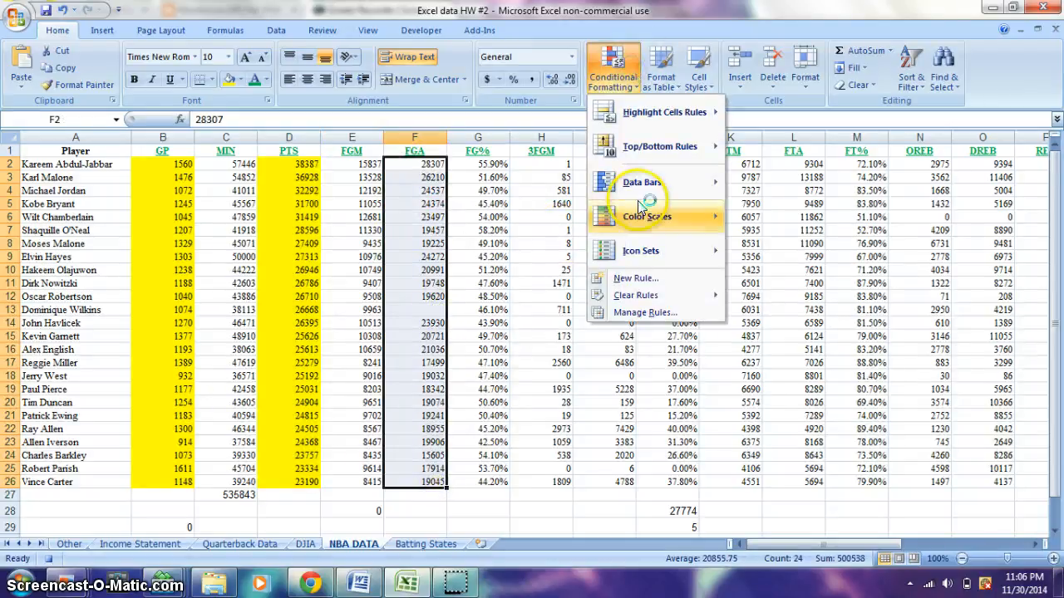
pyautogui.moveTo(634, 120)
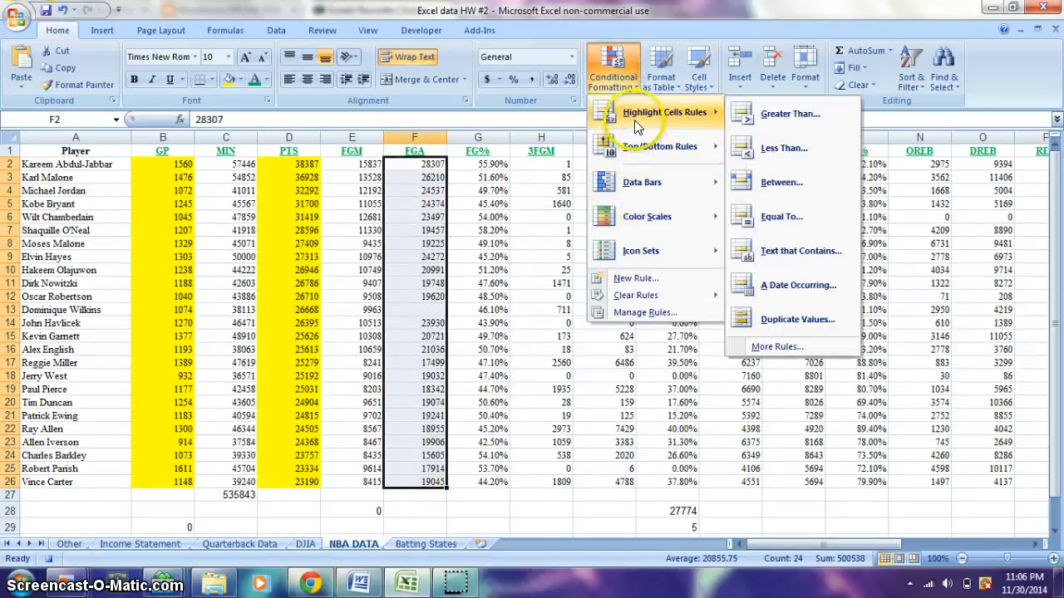
pyautogui.click(752, 120)
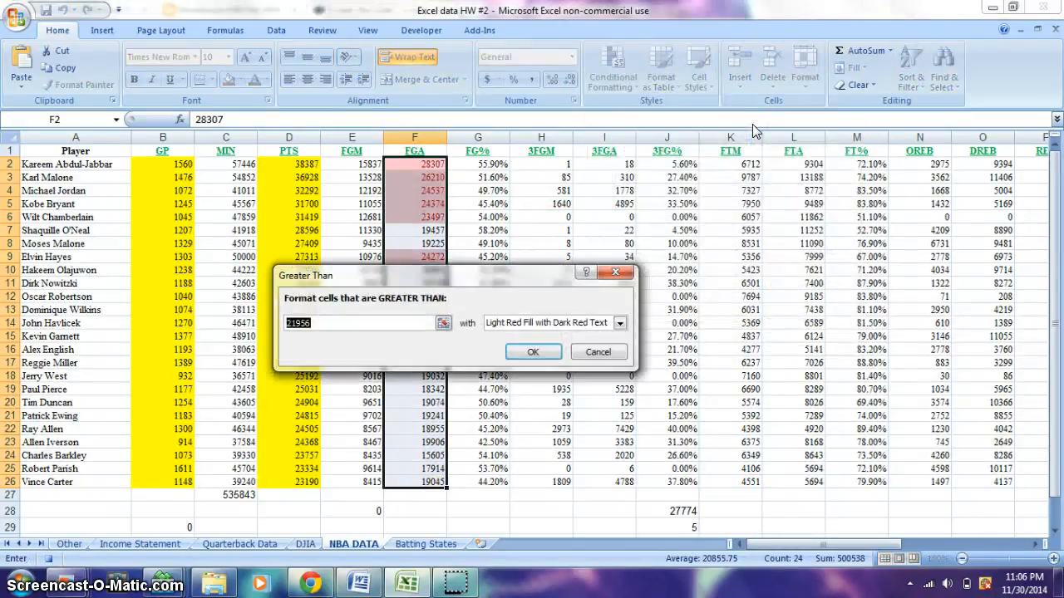
pyautogui.press('BackSpace')
pyautogui.write('33333')
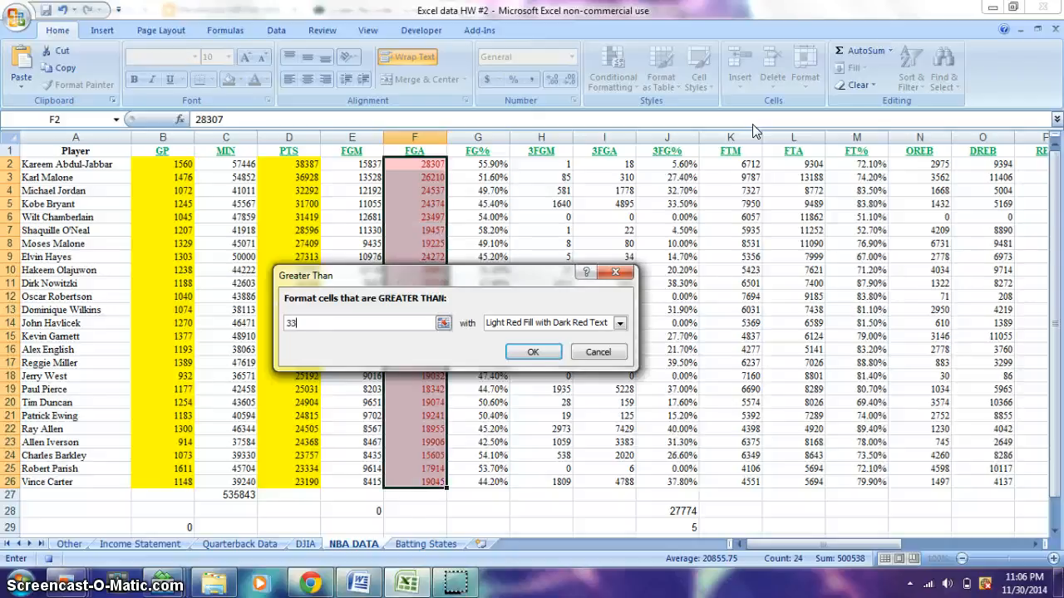
pyautogui.press('BackSpace')
pyautogui.press('BackSpace')
pyautogui.press('BackSpace')
pyautogui.write('7')
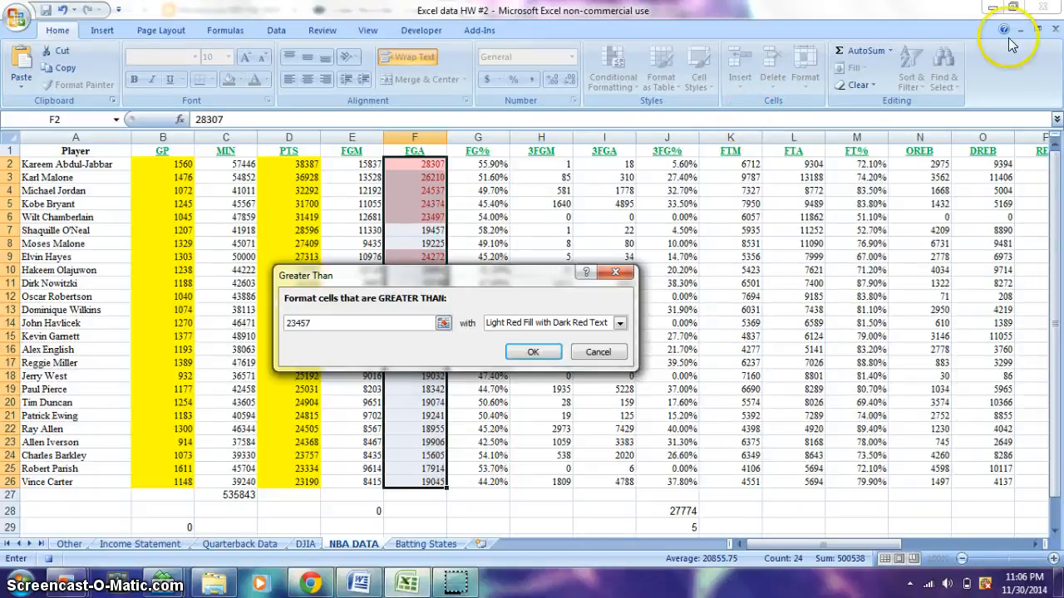
pyautogui.click(527, 353)
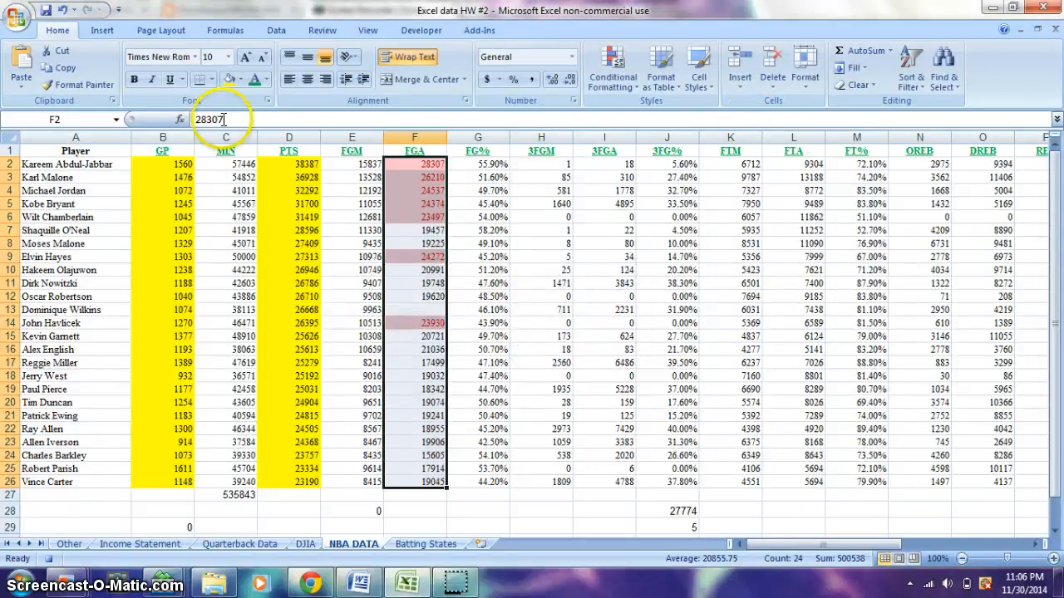
# Stop recording the macro
pyautogui.click(408, 31)
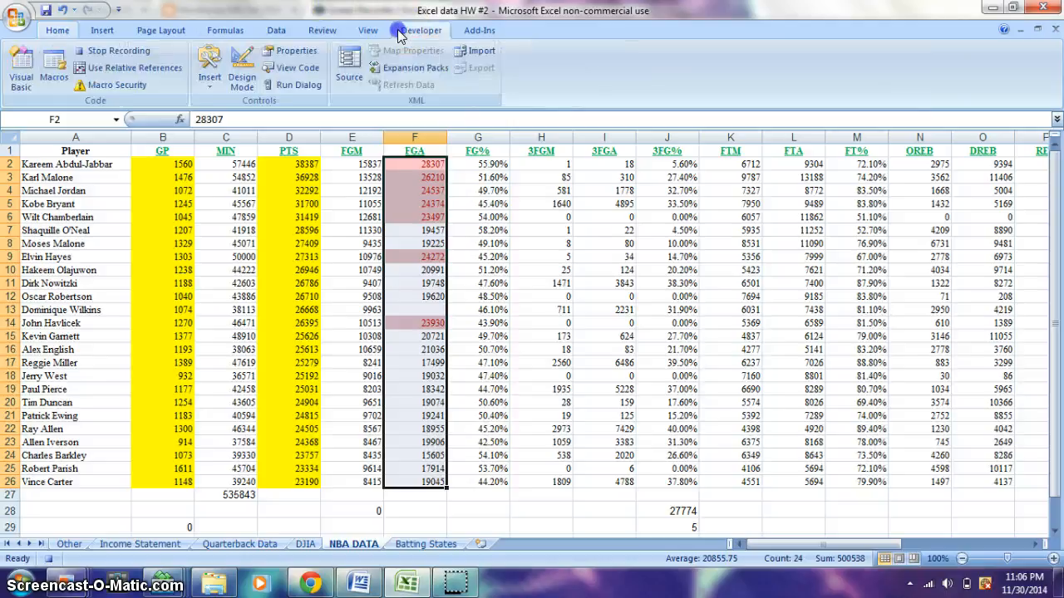
pyautogui.click(118, 53)
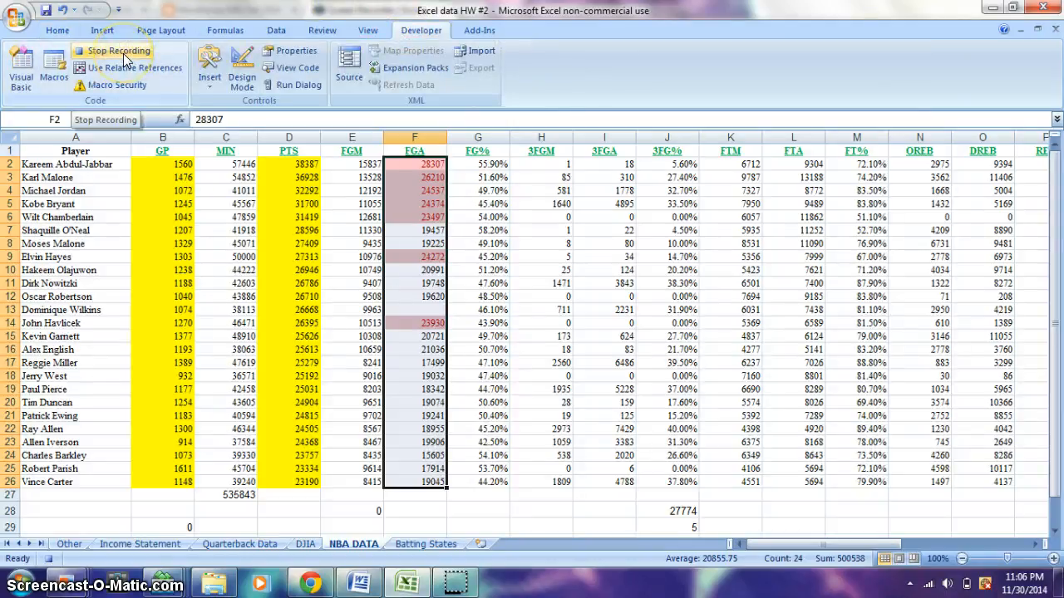
pyautogui.click(121, 53)
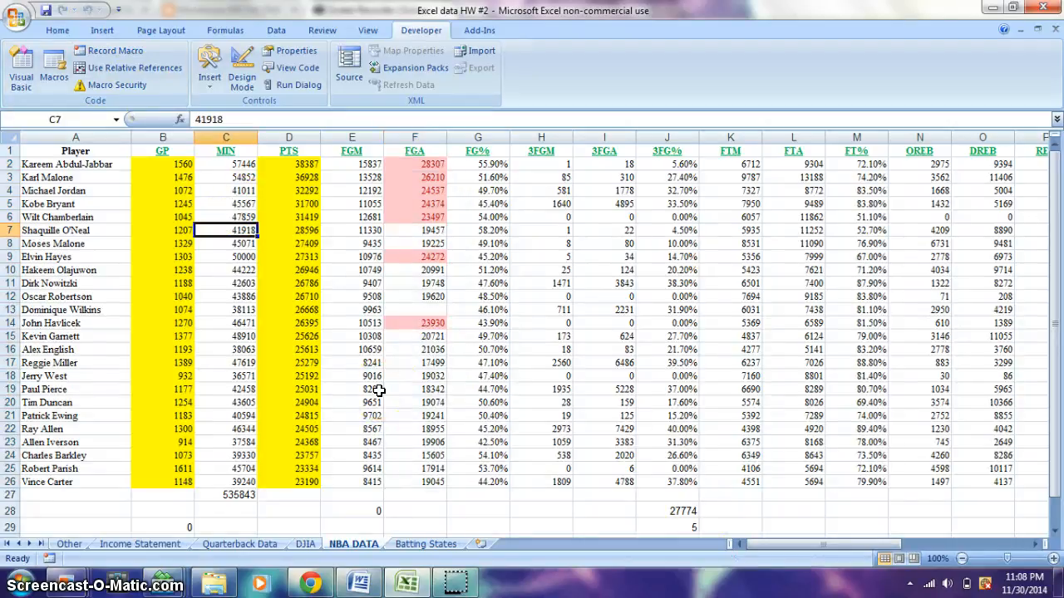
# Run the recorded formatting macro on the Batting States sheet
pyautogui.click(428, 545)
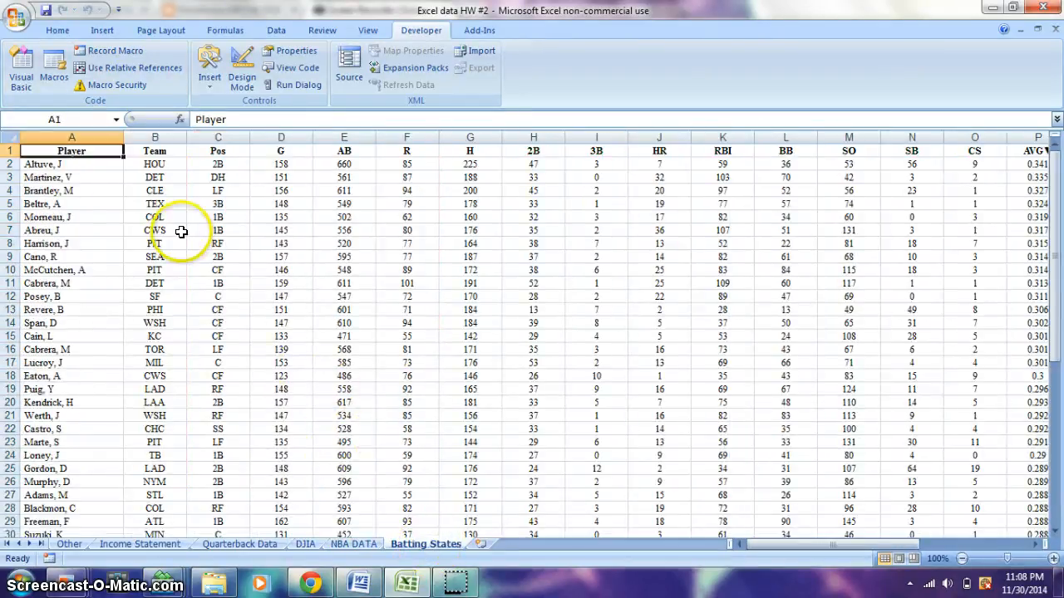
pyautogui.moveTo(99, 151); pyautogui.dragTo(931, 271)
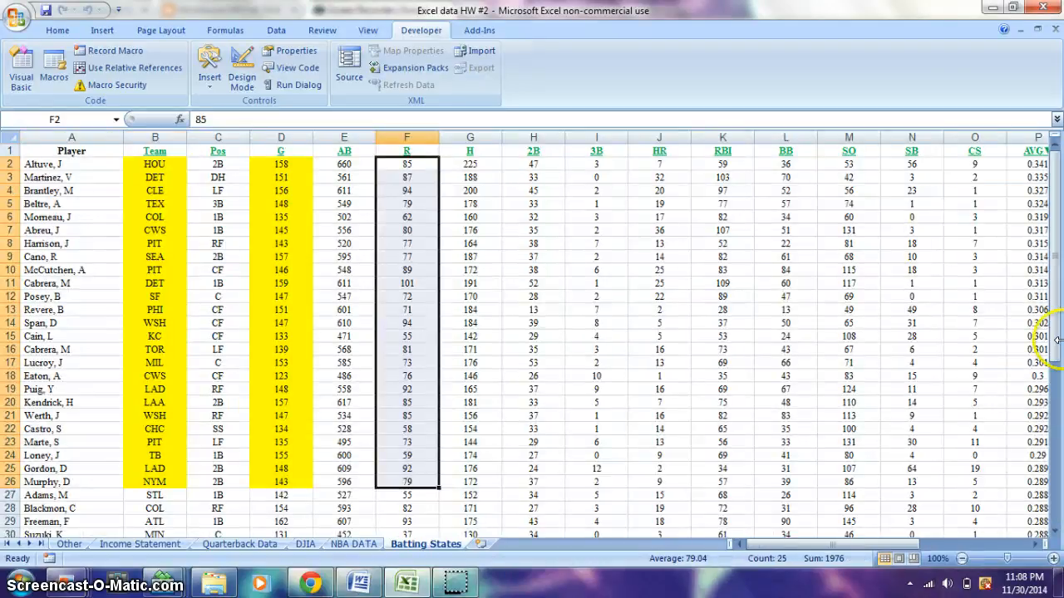
pyautogui.moveTo(1054, 328); pyautogui.dragTo(1059, 196)
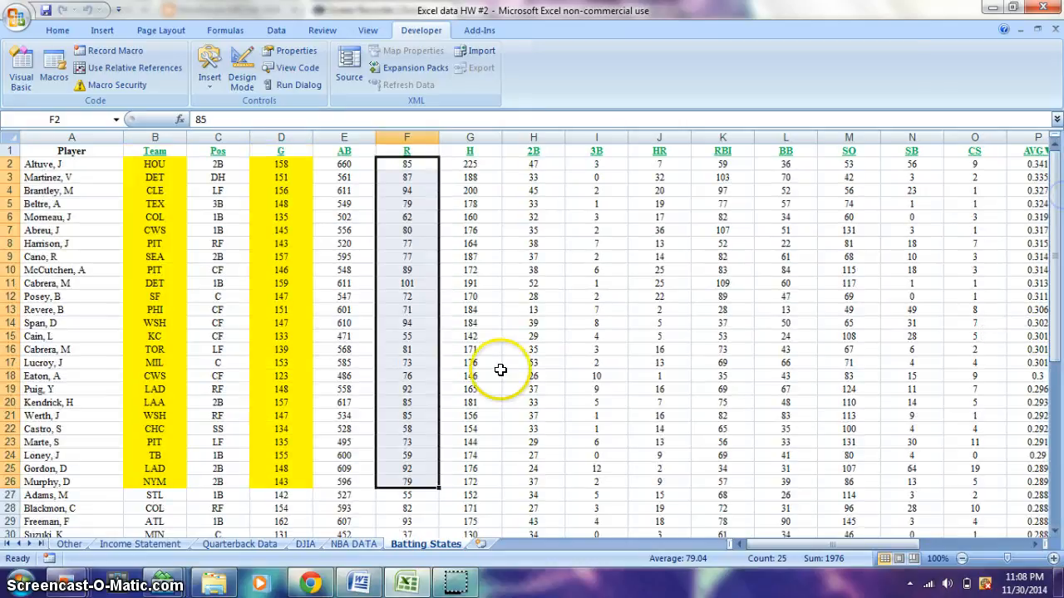
# Compare the FGA column's conditional formatting on the NBA DATA sheet with column R on the Batting States sheet
pyautogui.click(372, 545)
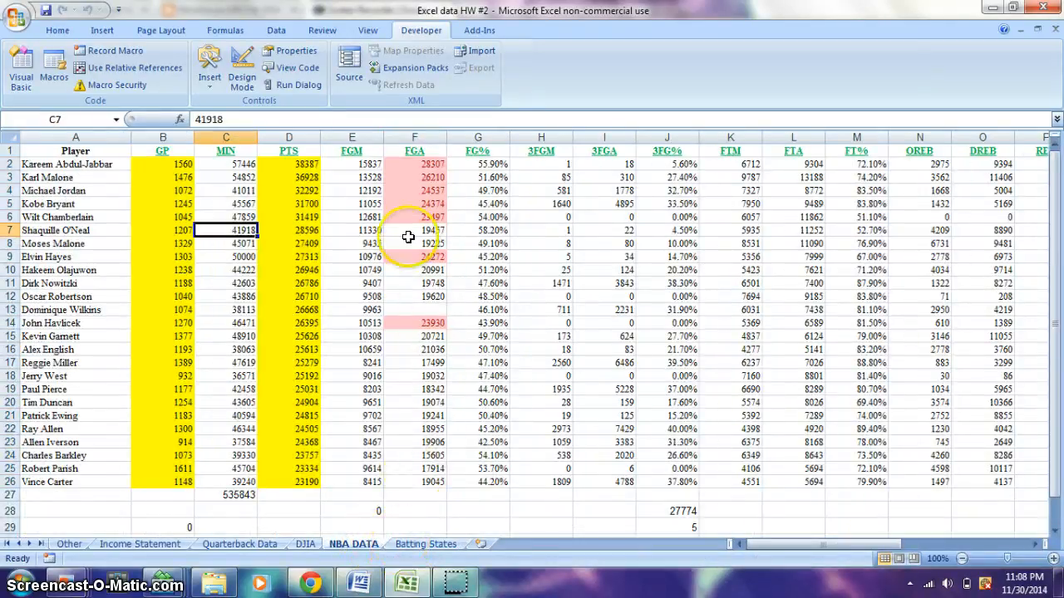
pyautogui.click(416, 190)
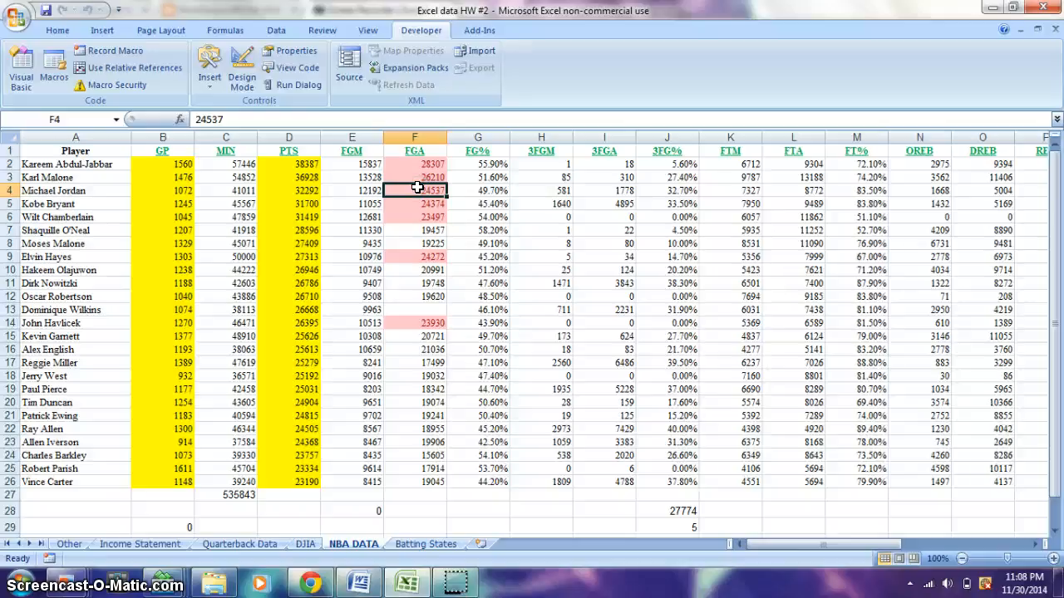
pyautogui.click(57, 30)
pyautogui.click(433, 545)
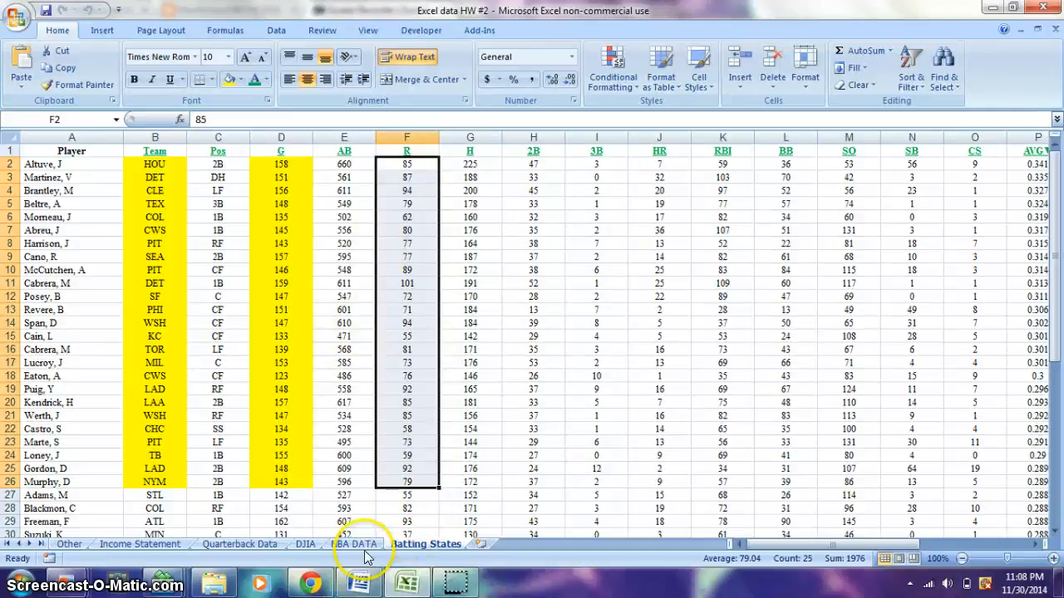
# On the DJIA sheet, start recording a macro named Macro2 with the shortcut Ctrl+s, stored in This Workbook
pyautogui.click(305, 544)
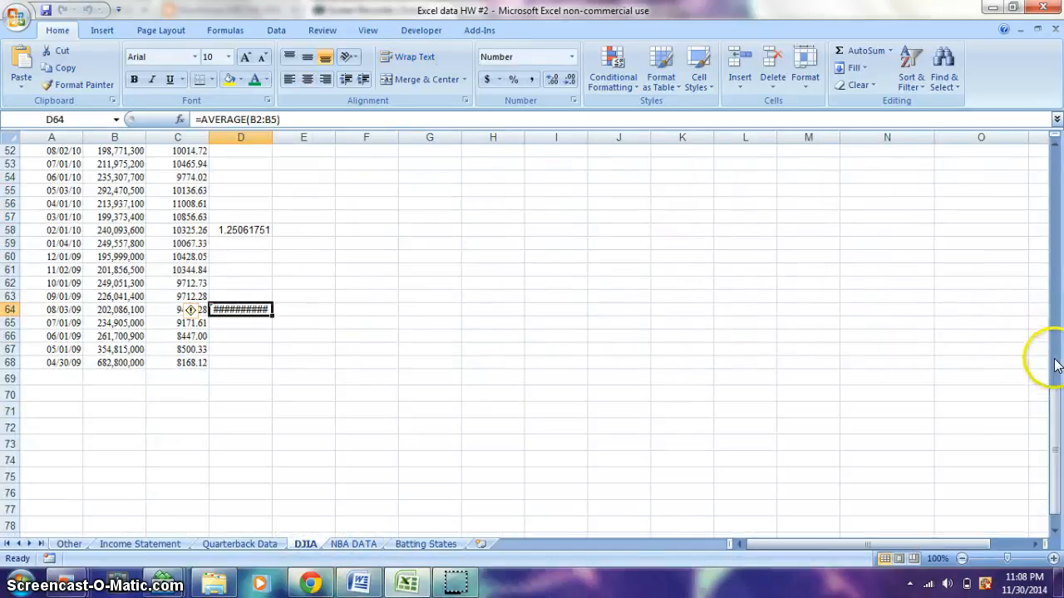
pyautogui.moveTo(1057, 356); pyautogui.dragTo(1052, 181)
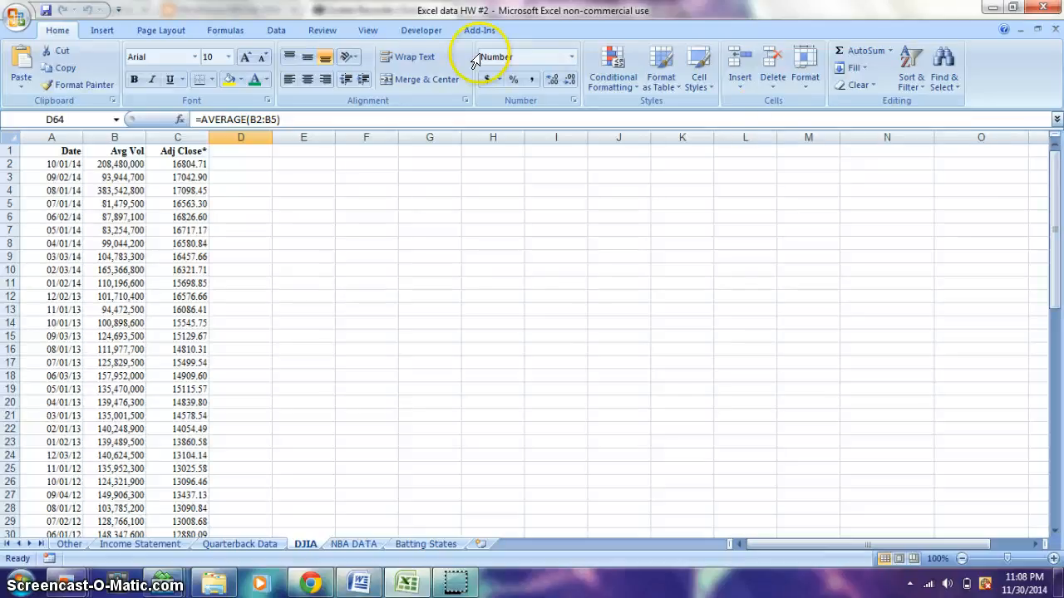
pyautogui.click(420, 31)
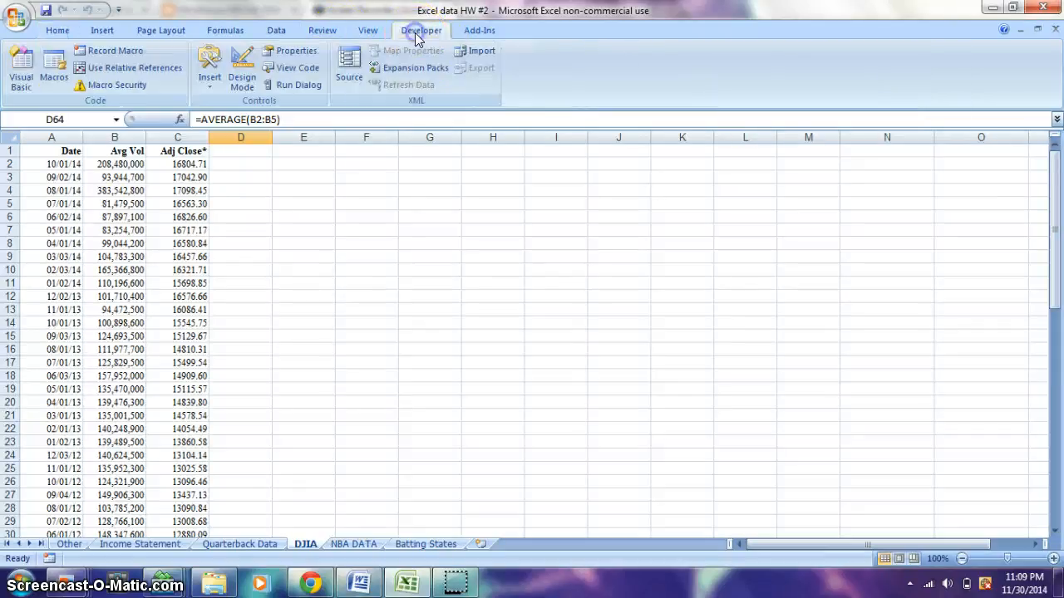
pyautogui.click(114, 51)
pyautogui.click(392, 281)
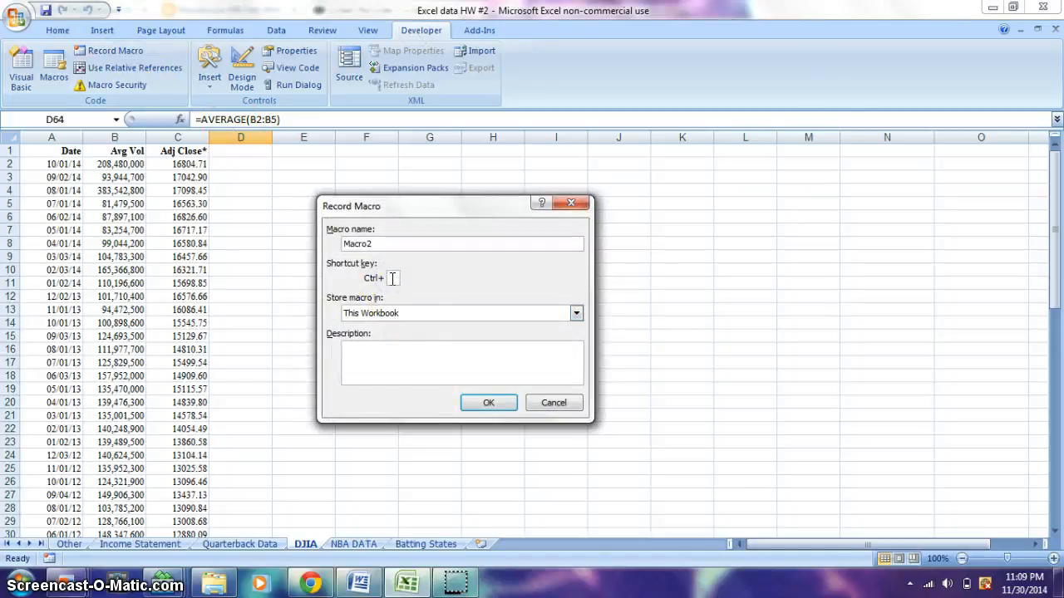
pyautogui.write('s')
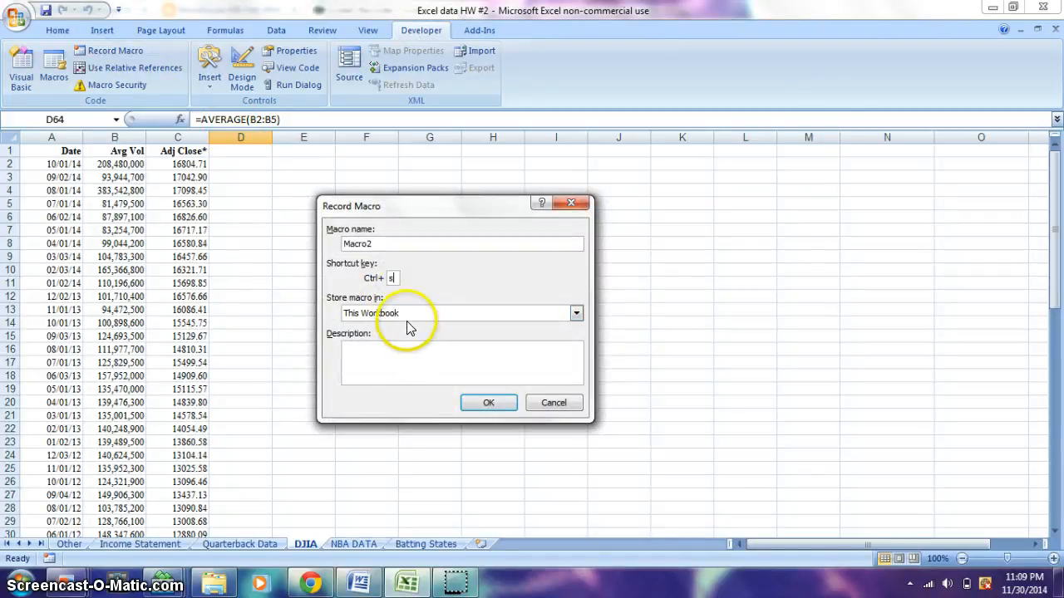
pyautogui.click(489, 402)
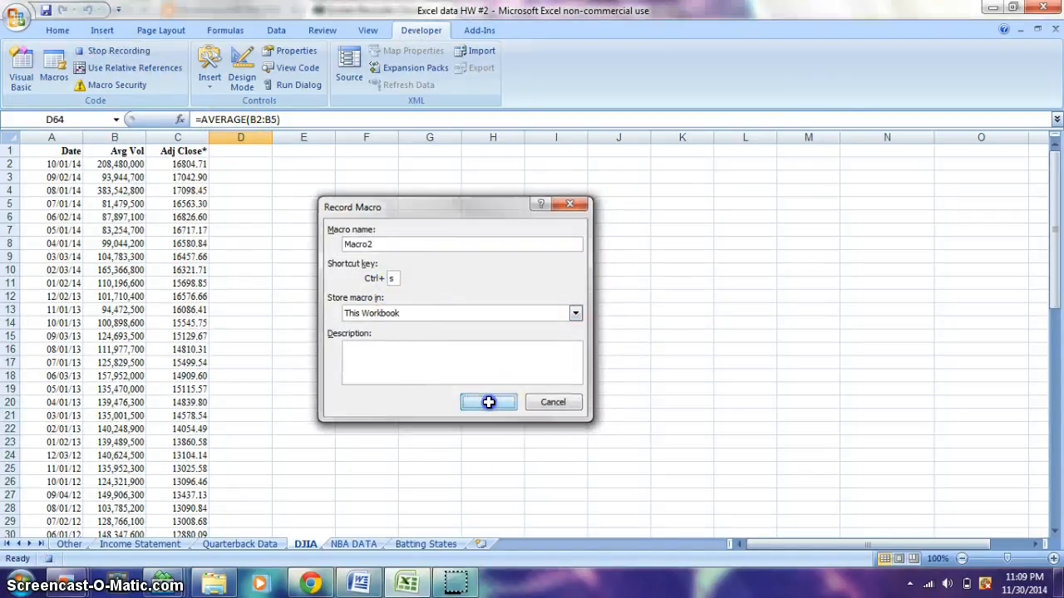
# Set the font colour of the header cells A1:C1 to standard red and underline them
pyautogui.click(198, 150)
pyautogui.moveTo(198, 151); pyautogui.dragTo(68, 144)
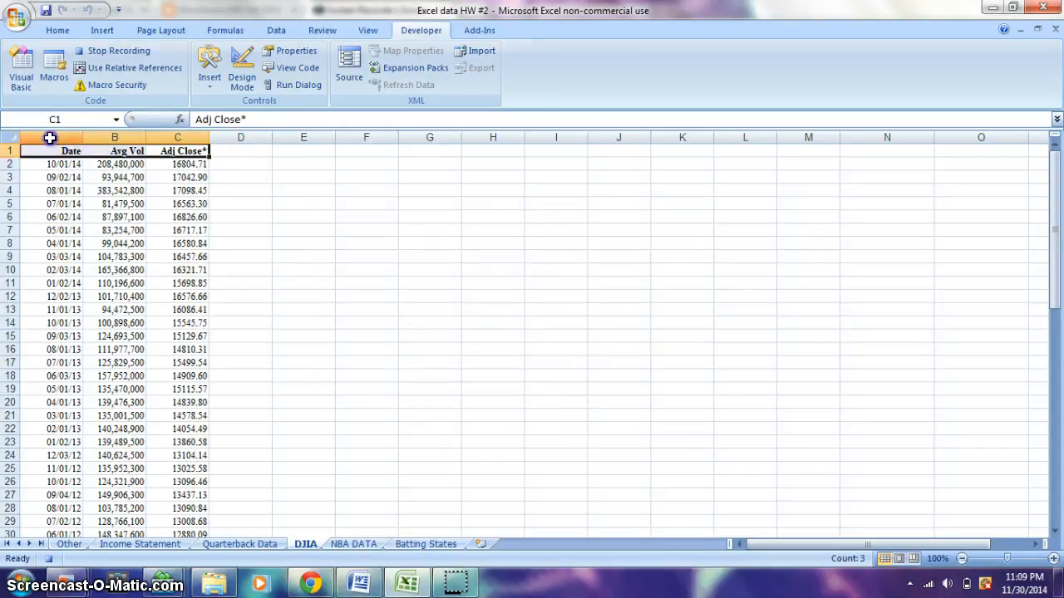
pyautogui.click(57, 30)
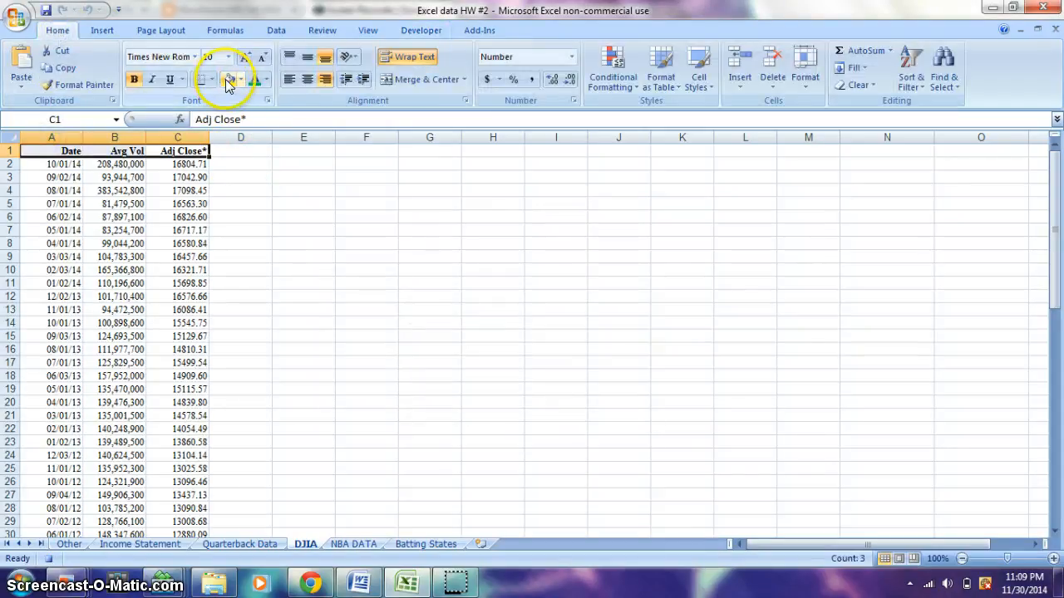
pyautogui.click(266, 80)
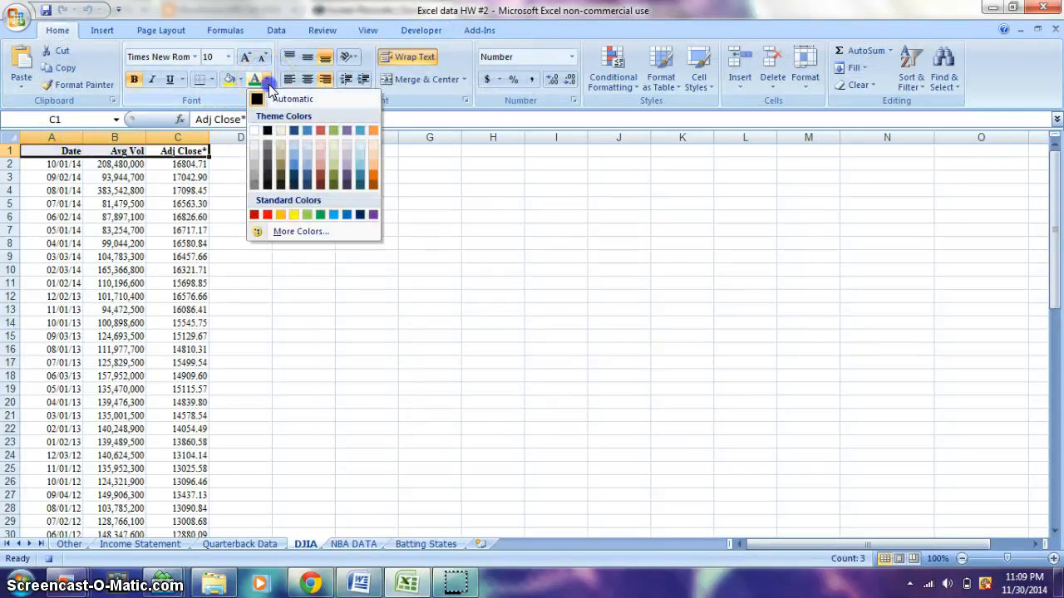
pyautogui.click(266, 215)
pyautogui.click(205, 166)
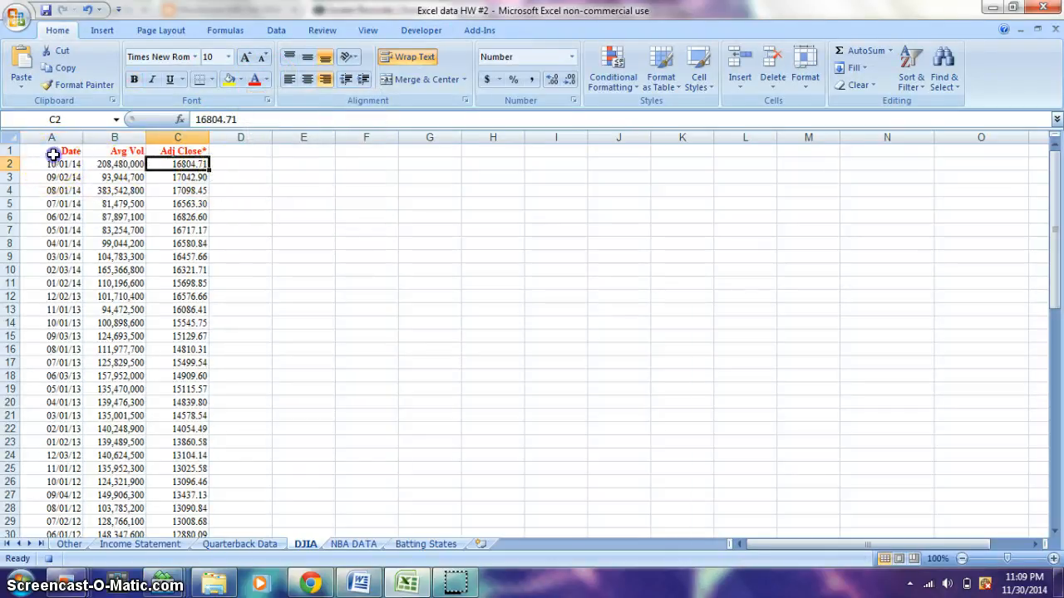
pyautogui.moveTo(22, 154); pyautogui.dragTo(47, 271)
pyautogui.click(170, 80)
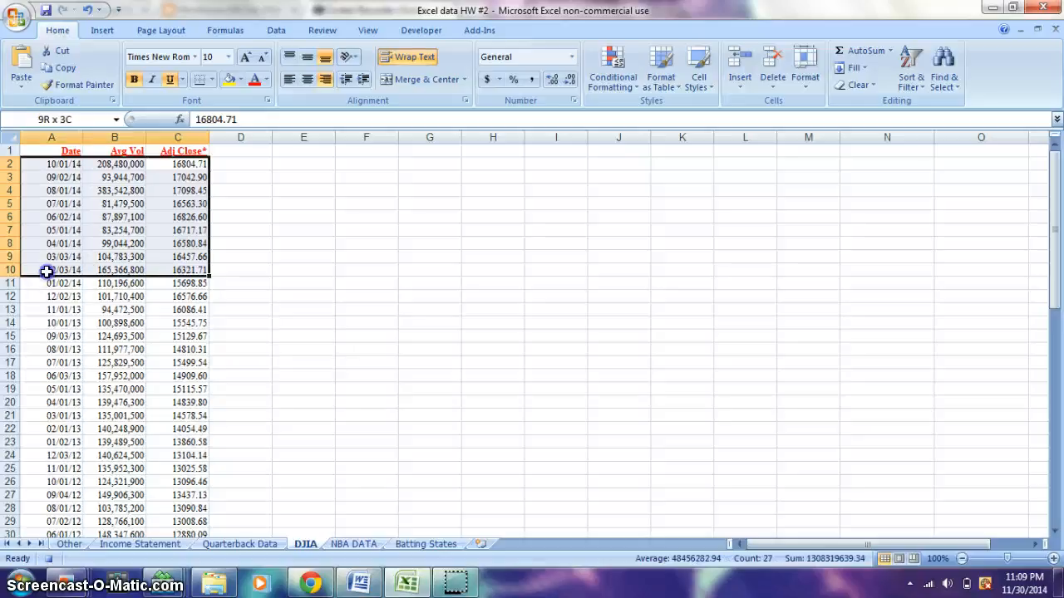
# Fill the data rows in A2:C10 and A21:C30 with yellow
pyautogui.click(228, 79)
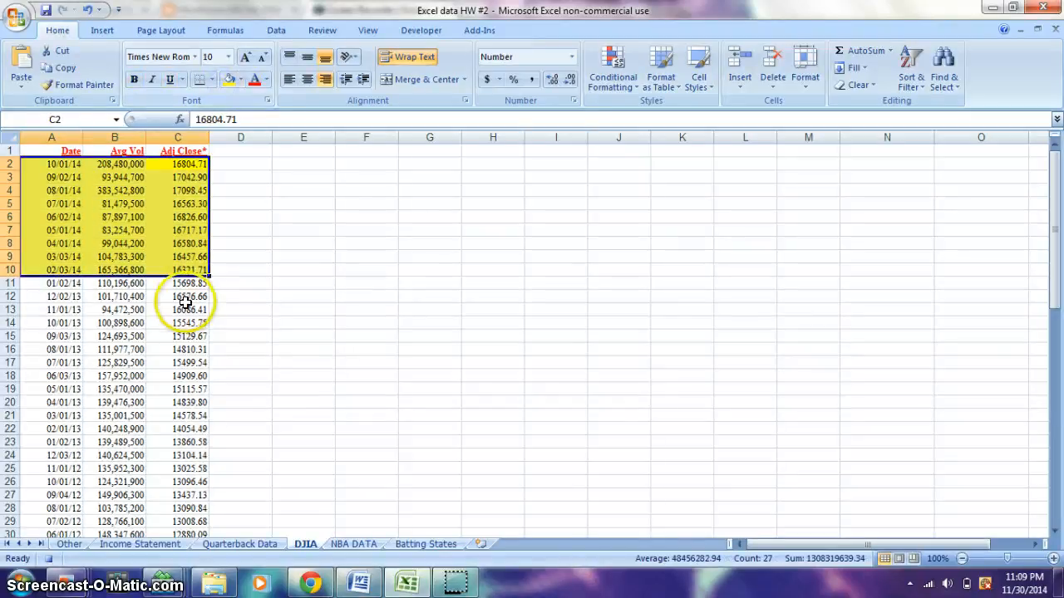
pyautogui.moveTo(26, 415); pyautogui.dragTo(200, 418)
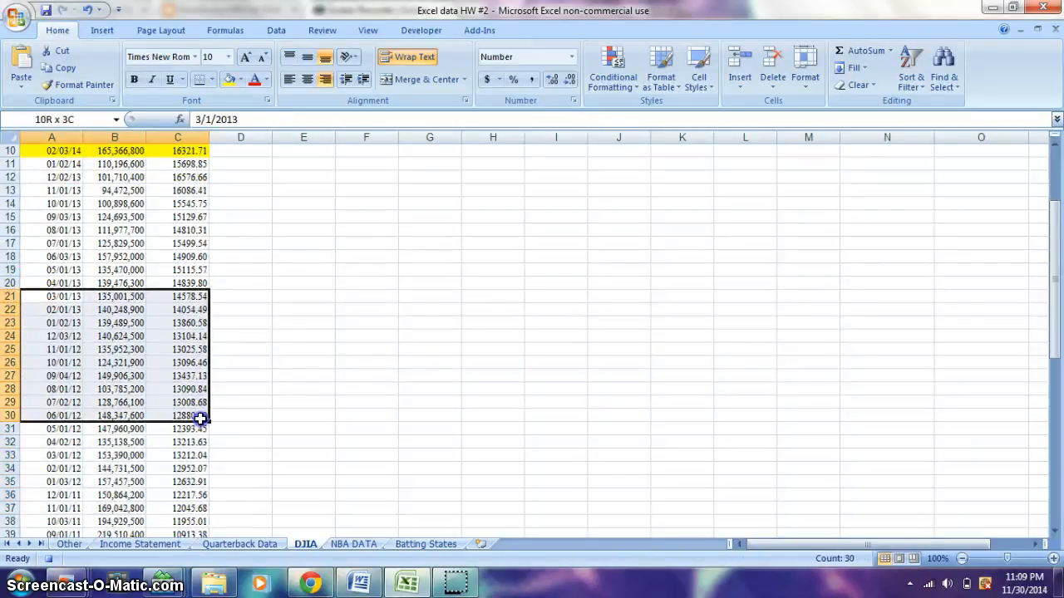
pyautogui.click(230, 79)
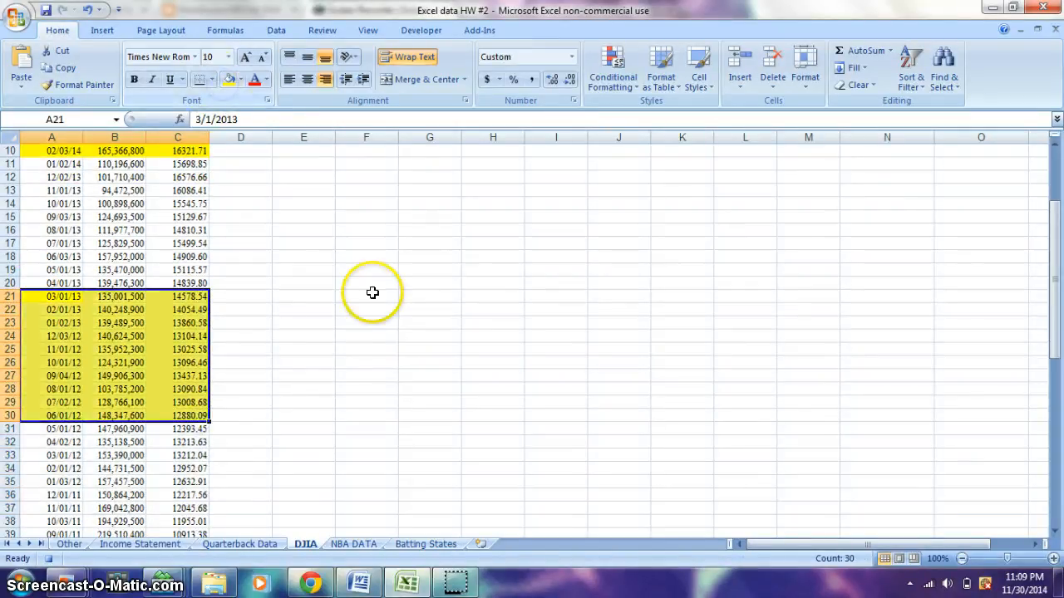
pyautogui.moveTo(1046, 330); pyautogui.dragTo(1047, 231)
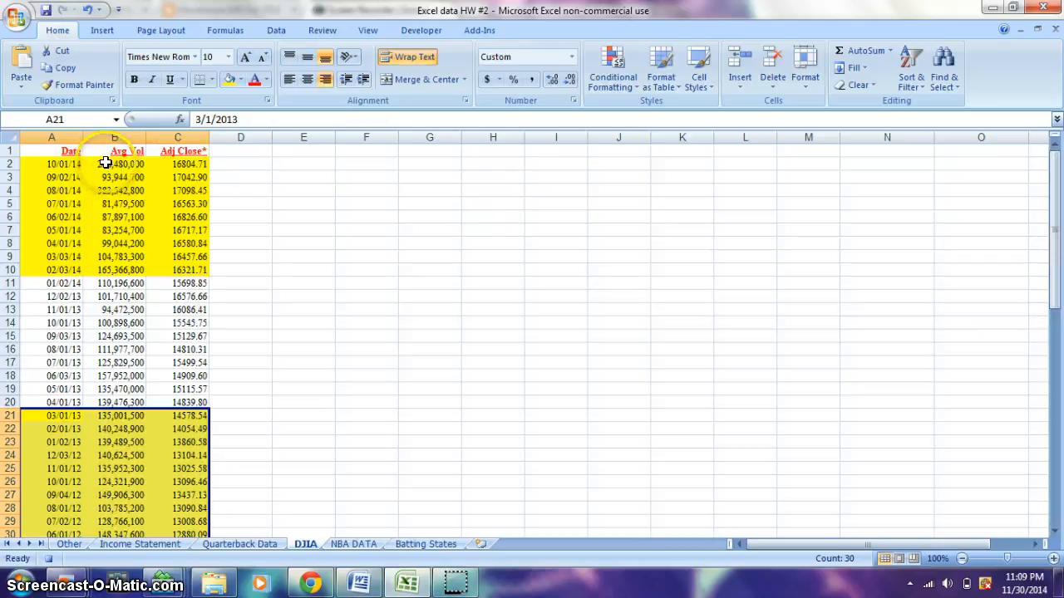
# Add a Greater Than 200,000,000 conditional format to B2:B68 with Light Red Fill with Dark Red Text
pyautogui.moveTo(105, 163); pyautogui.dragTo(126, 508)
pyautogui.click(613, 71)
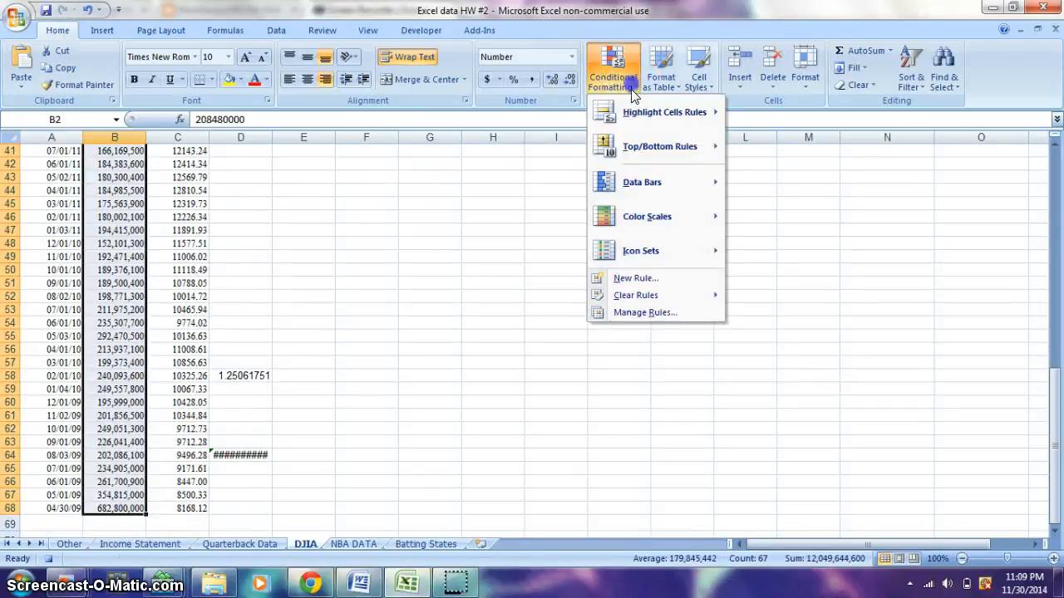
pyautogui.moveTo(638, 125)
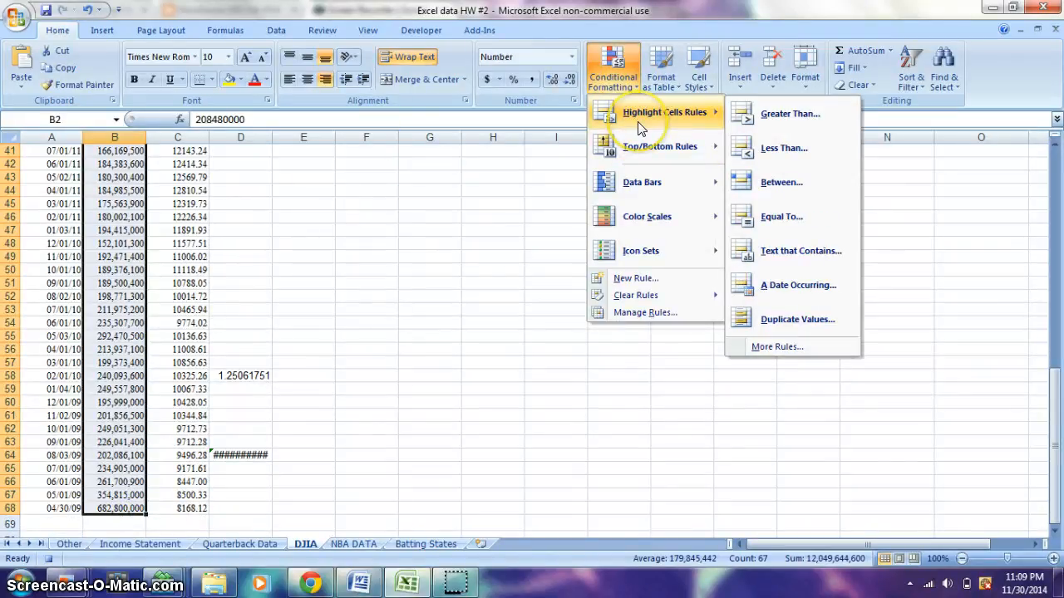
pyautogui.click(751, 124)
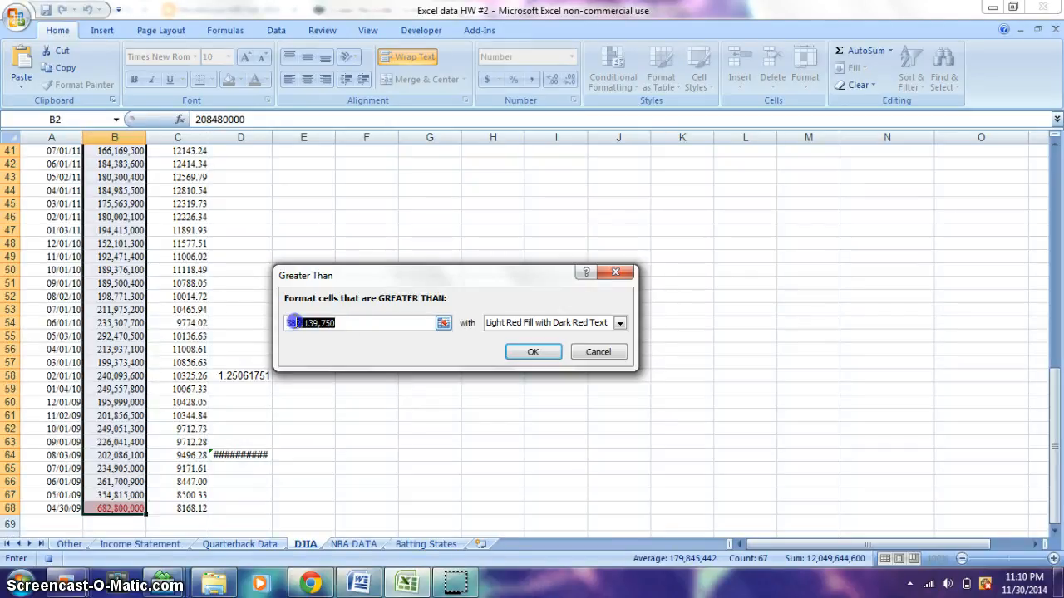
pyautogui.press('BackSpace')
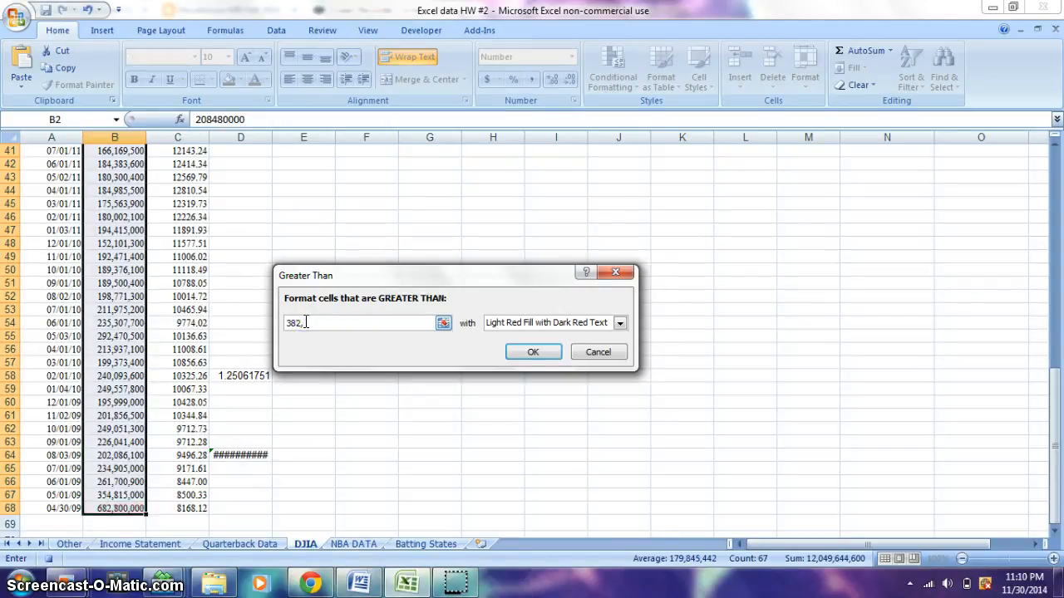
pyautogui.press('BackSpace')
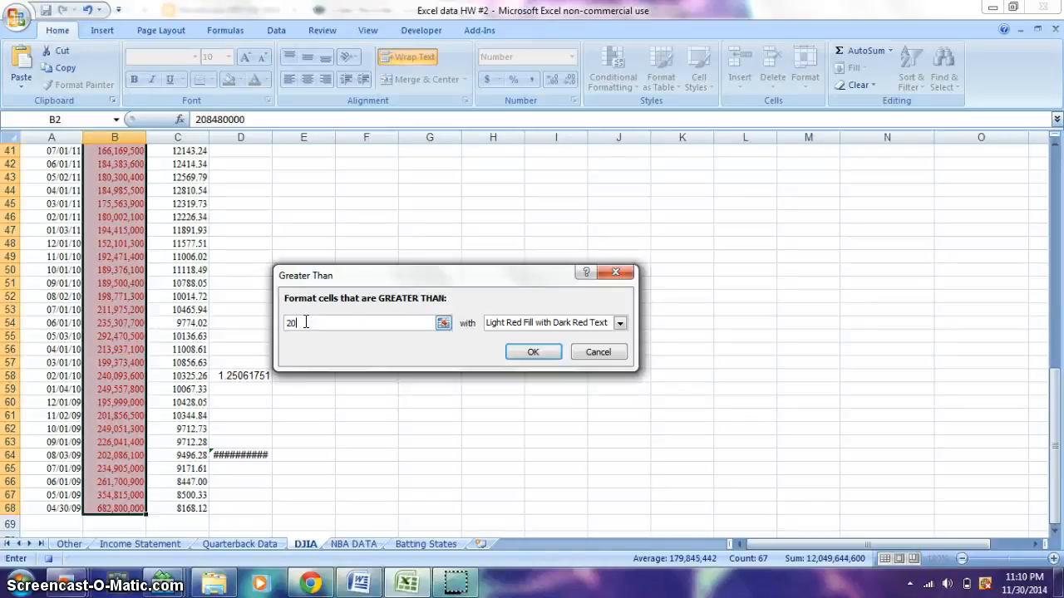
pyautogui.write(',00')
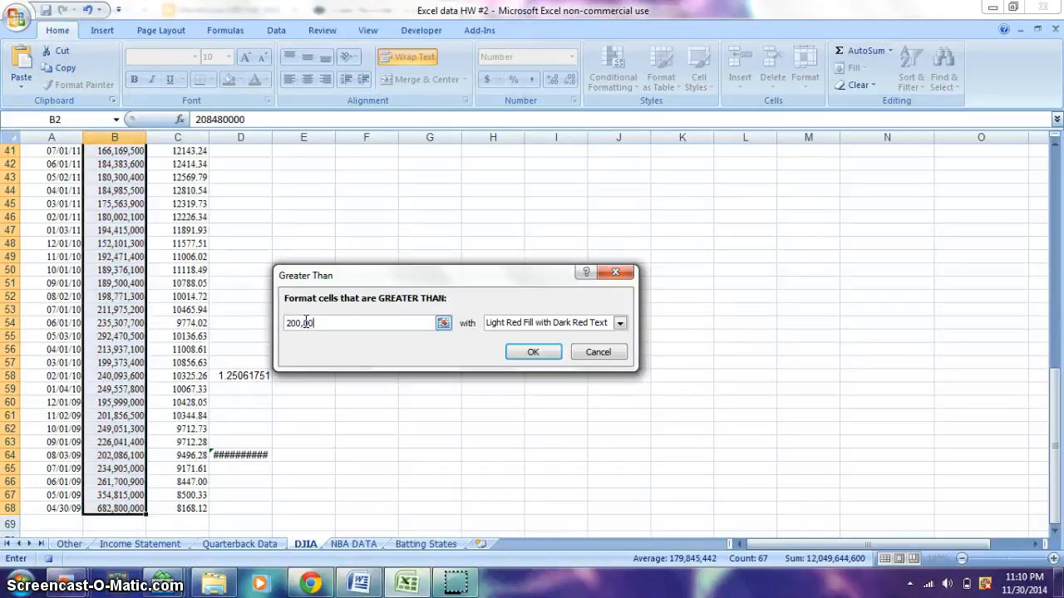
pyautogui.write('0,000')
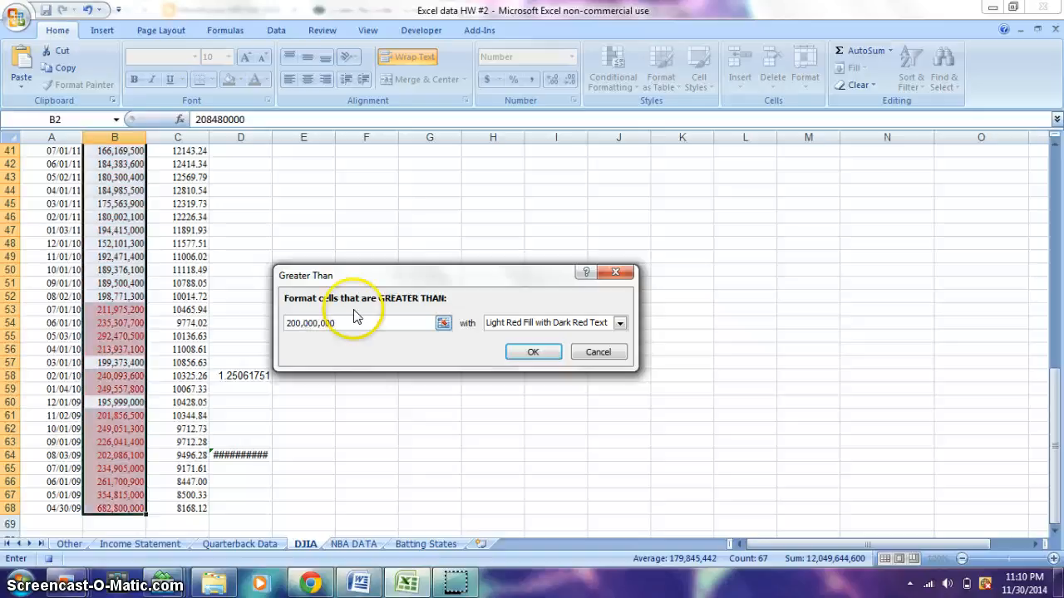
pyautogui.click(532, 352)
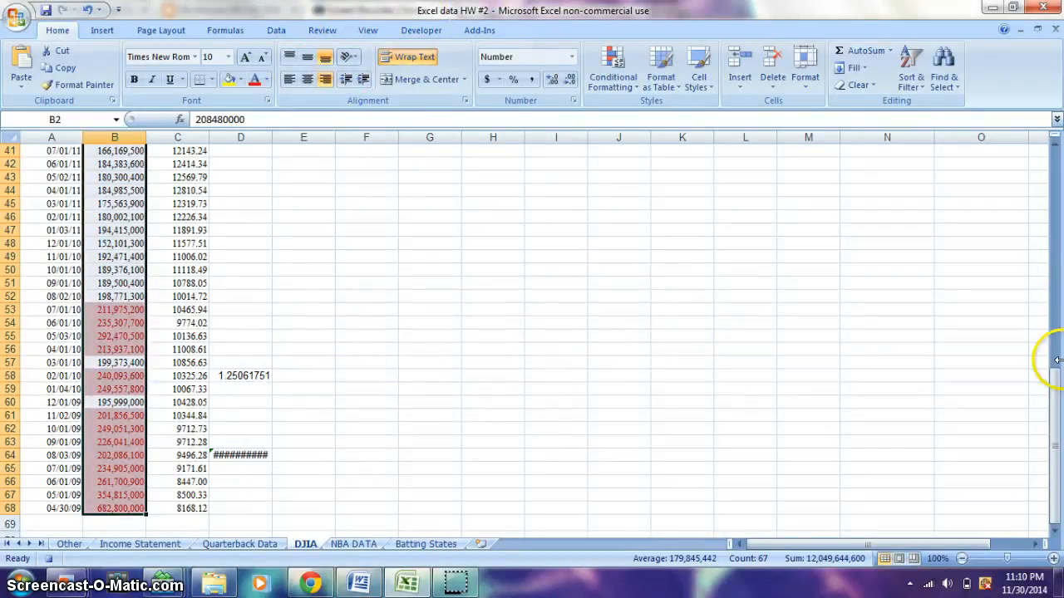
# Set the font size of the header cells A1:C1 to 20 and stop recording the macro
pyautogui.moveTo(1058, 441); pyautogui.dragTo(1057, 220)
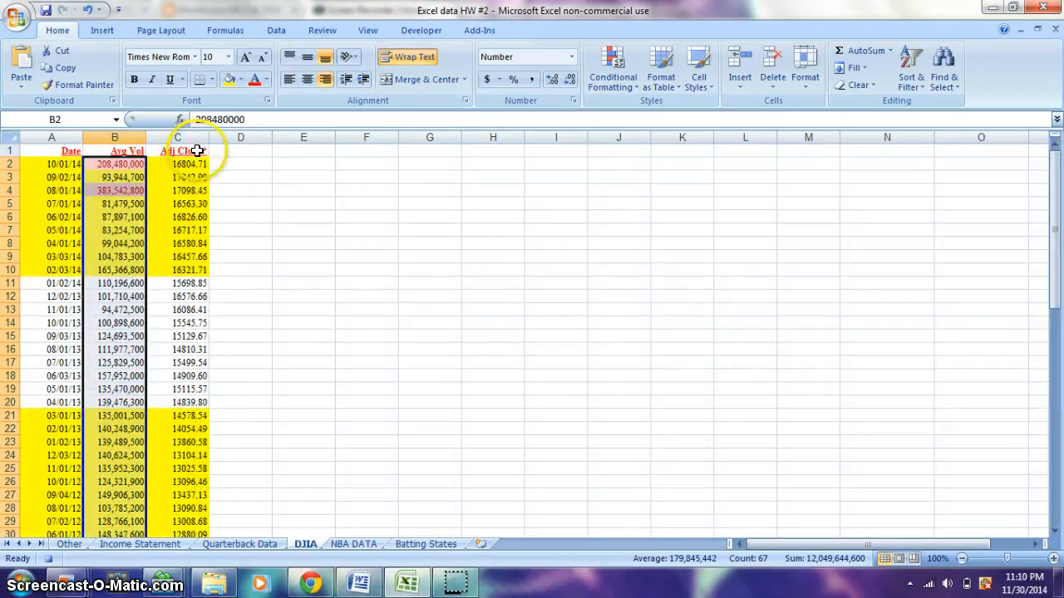
pyautogui.moveTo(200, 150); pyautogui.dragTo(41, 138)
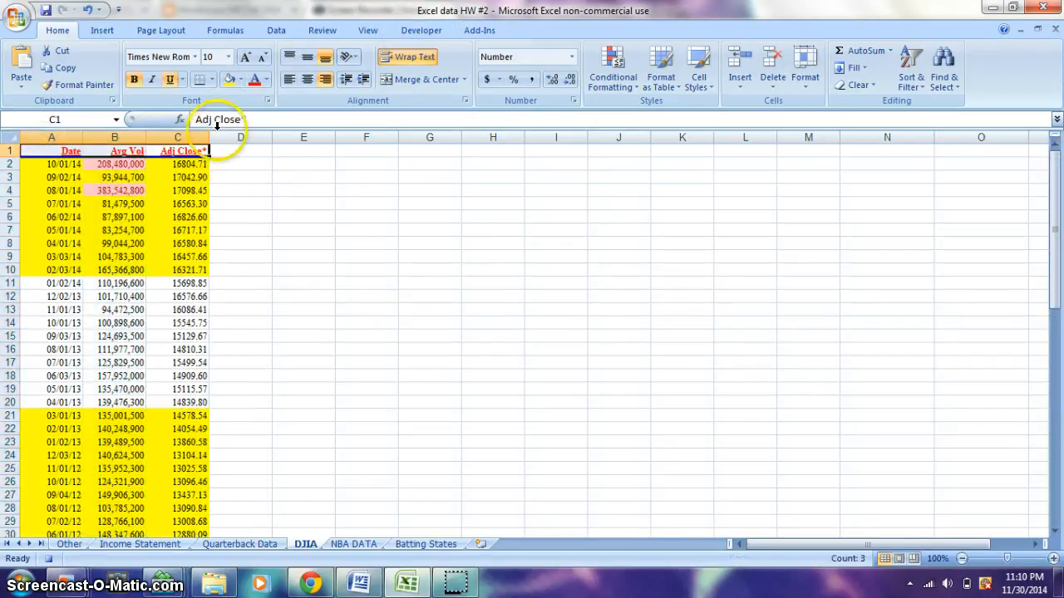
pyautogui.click(228, 56)
pyautogui.click(208, 179)
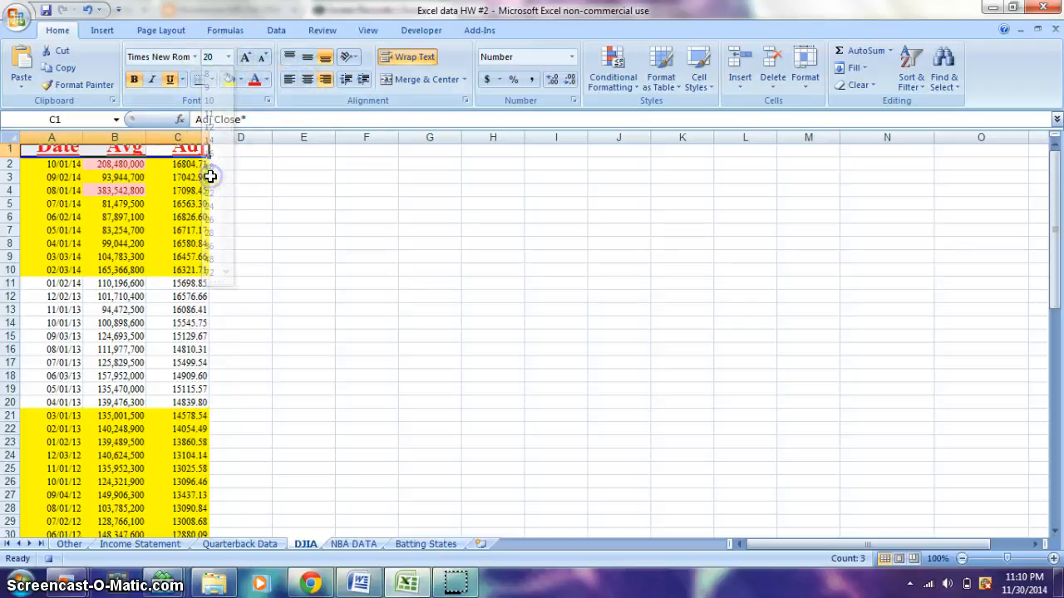
pyautogui.click(1057, 285)
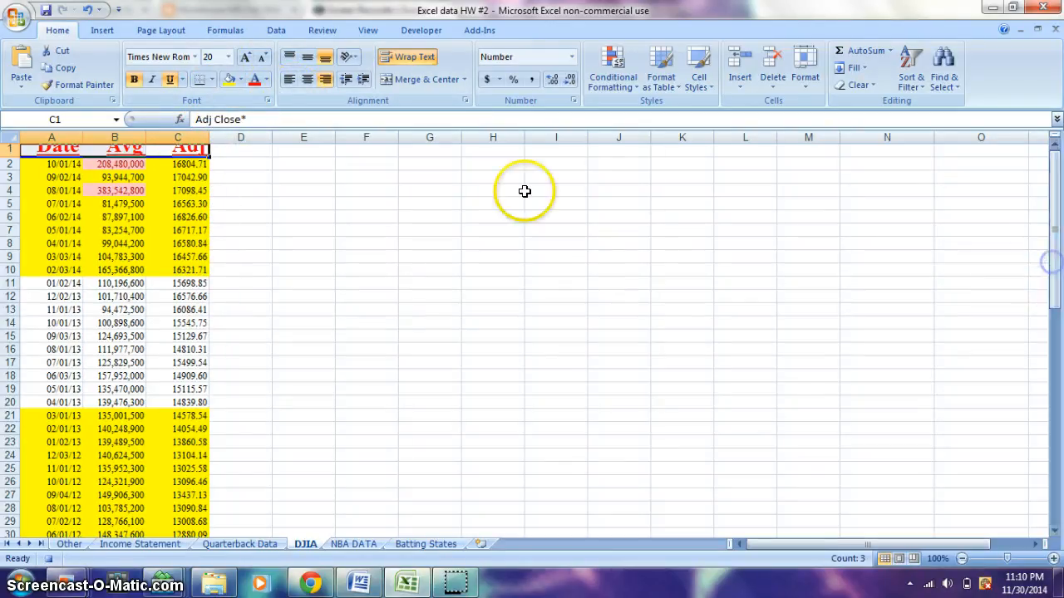
pyautogui.click(417, 32)
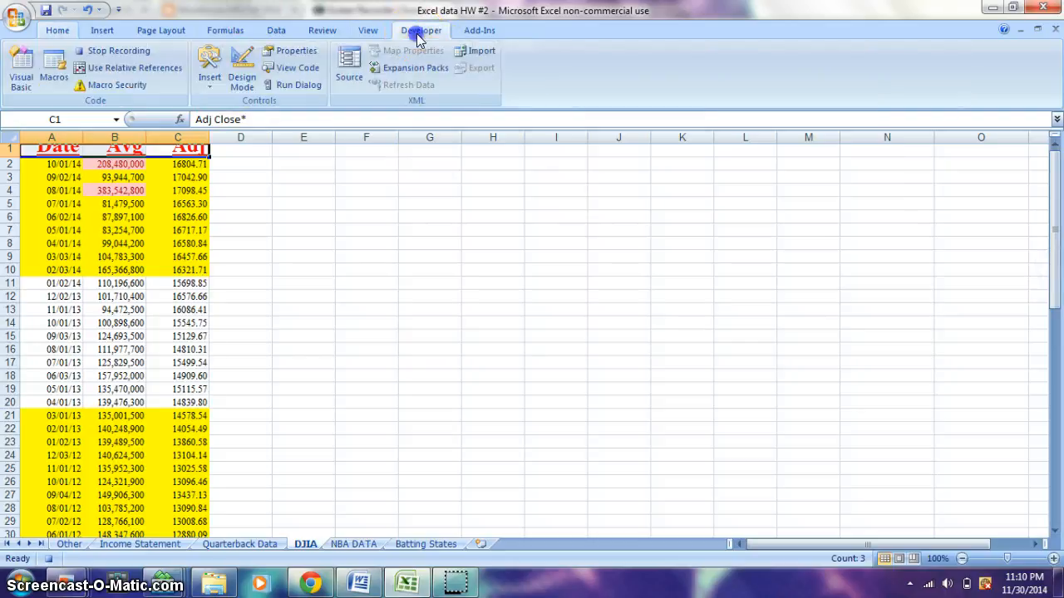
pyautogui.click(144, 52)
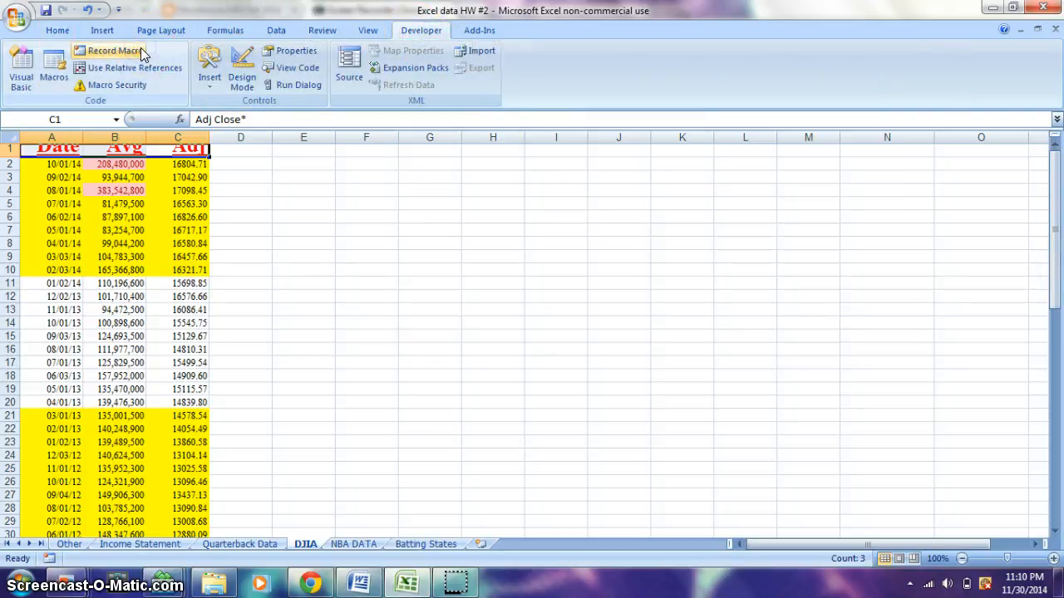
# Run the recorded Macro2 on the Quarterback Data sheet with the table A1:L51 selected
pyautogui.click(262, 544)
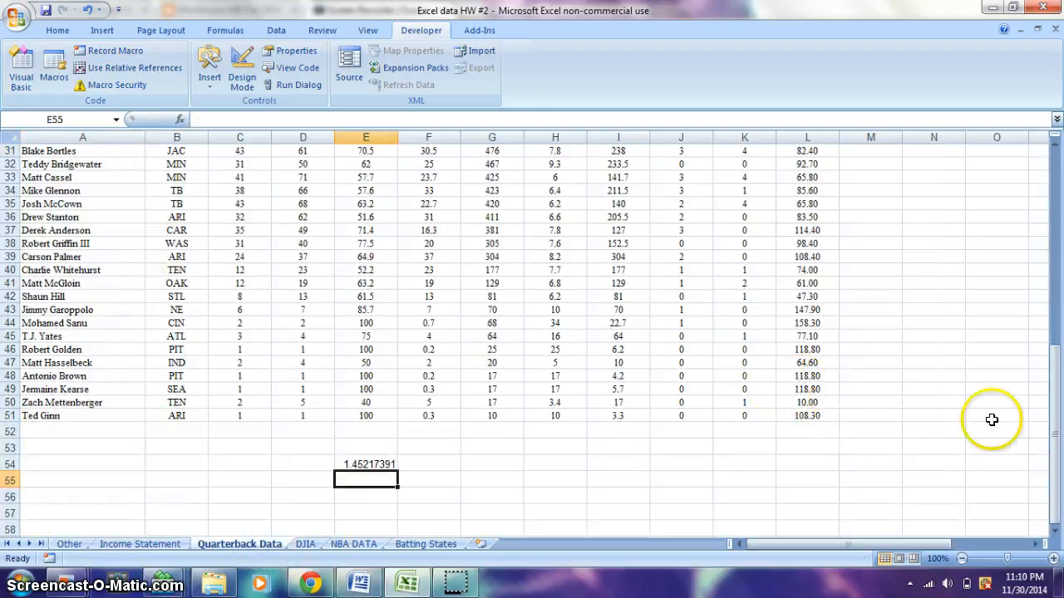
pyautogui.moveTo(1045, 327); pyautogui.dragTo(1058, 515)
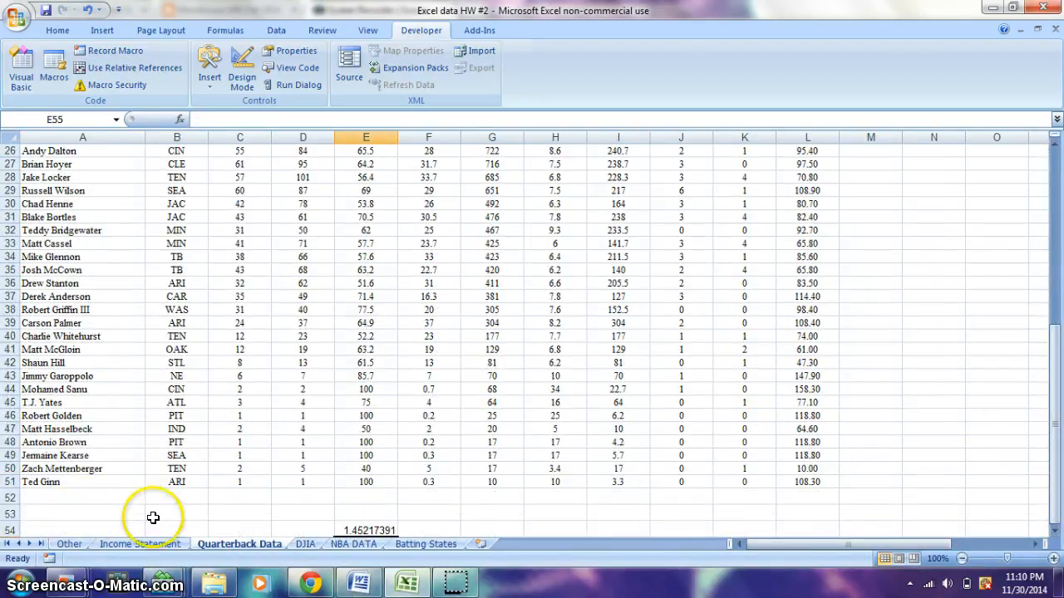
pyautogui.click(162, 545)
pyautogui.click(201, 545)
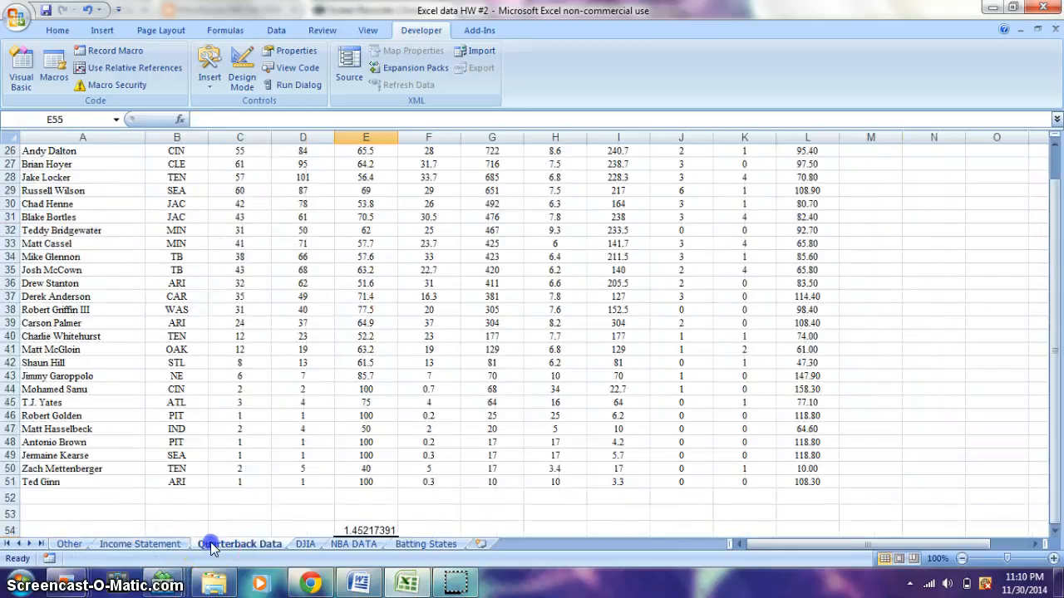
pyautogui.moveTo(803, 482); pyautogui.dragTo(21, 127)
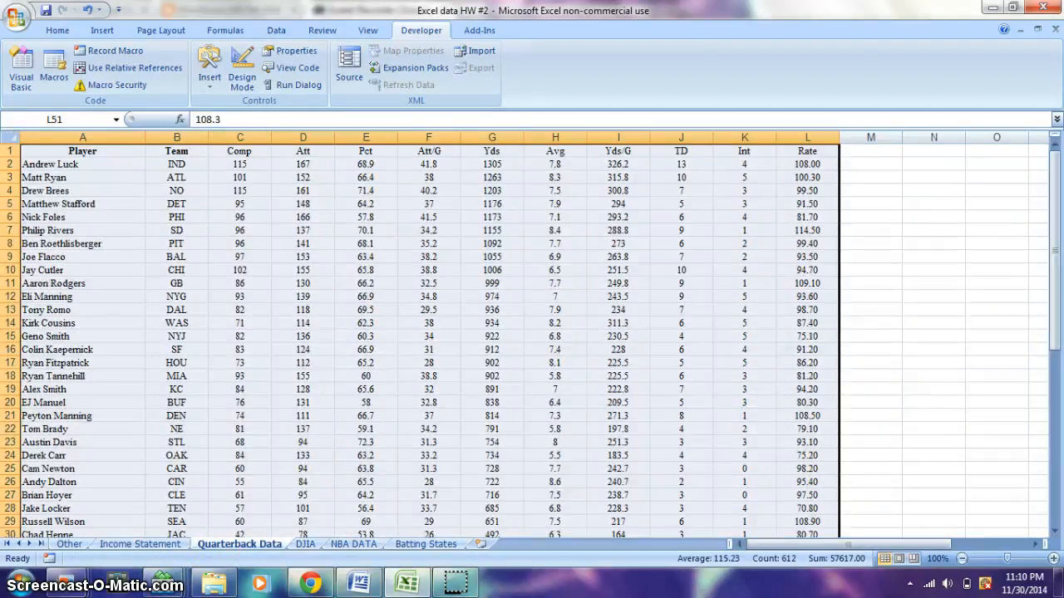
pyautogui.hotkey('ctrl', 'q')
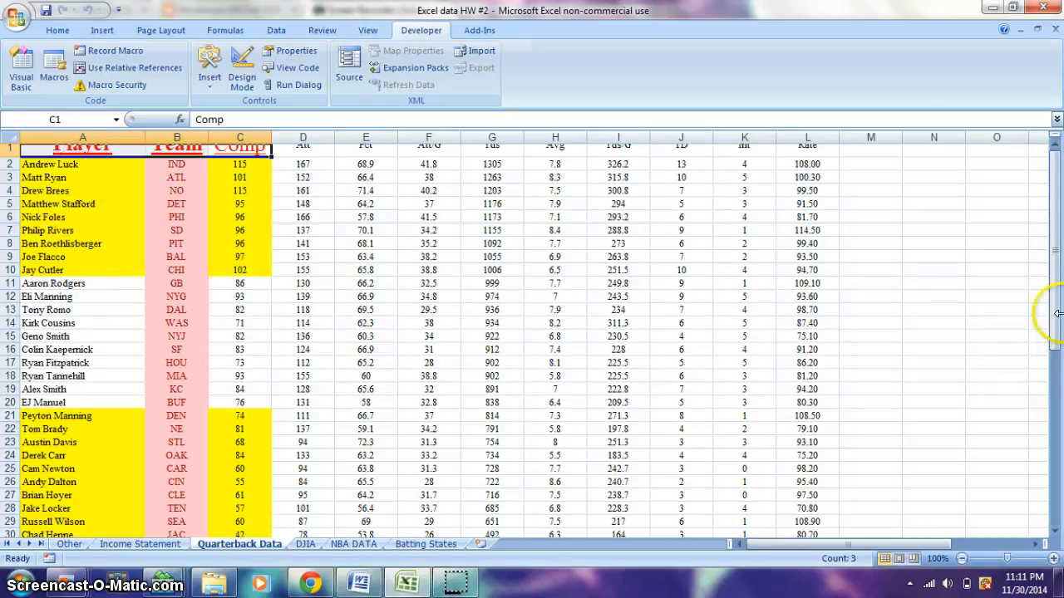
# Compare the header, fill and column B formatting on the Quarterback Data sheet with the DJIA sheet
pyautogui.moveTo(1052, 306); pyautogui.dragTo(1057, 477)
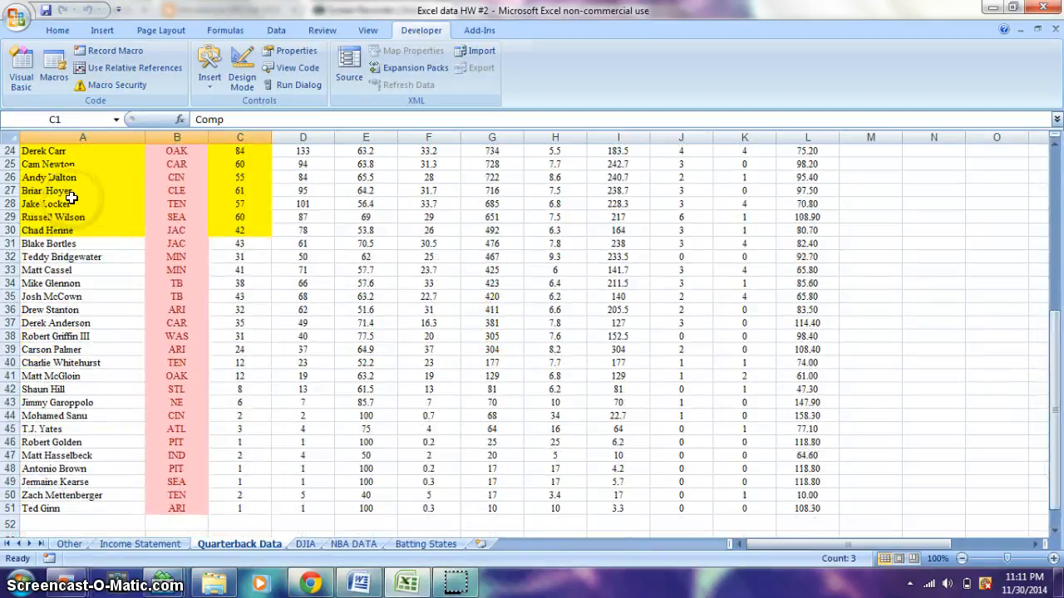
pyautogui.moveTo(186, 252); pyautogui.dragTo(162, 133)
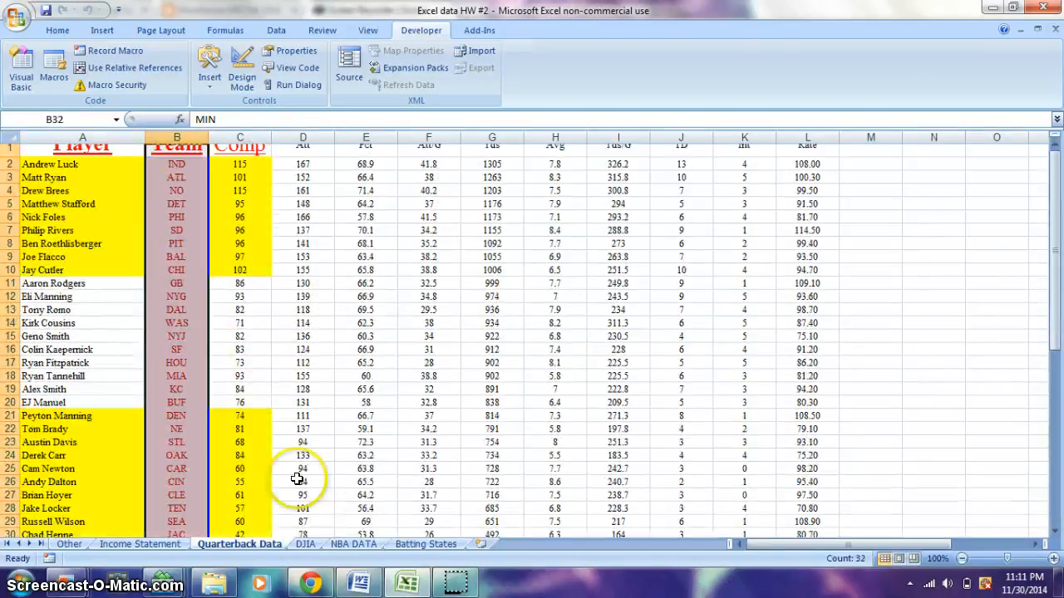
pyautogui.click(305, 545)
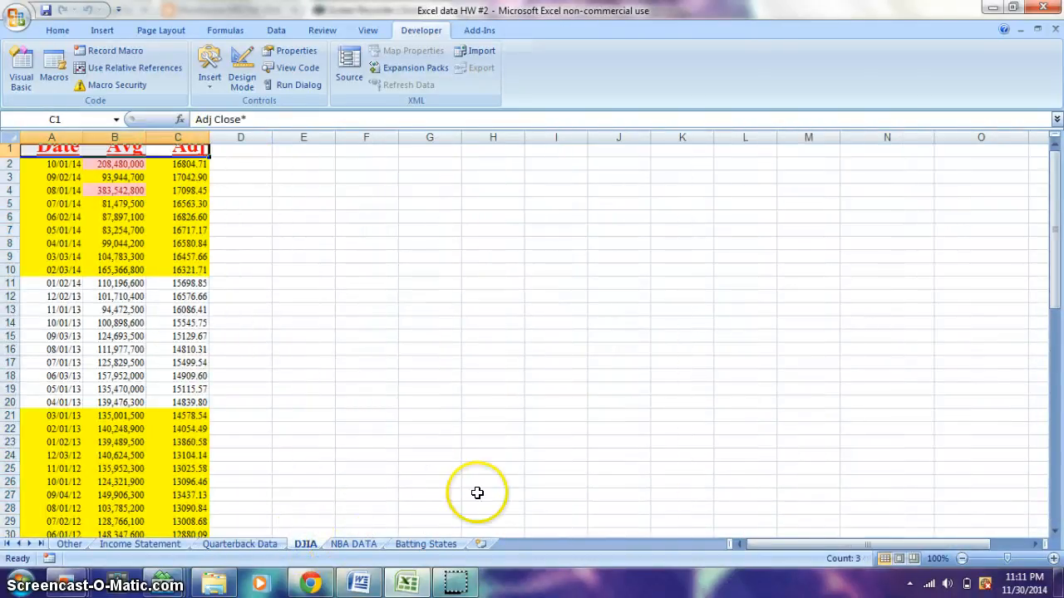
pyautogui.moveTo(1055, 343); pyautogui.dragTo(1055, 166)
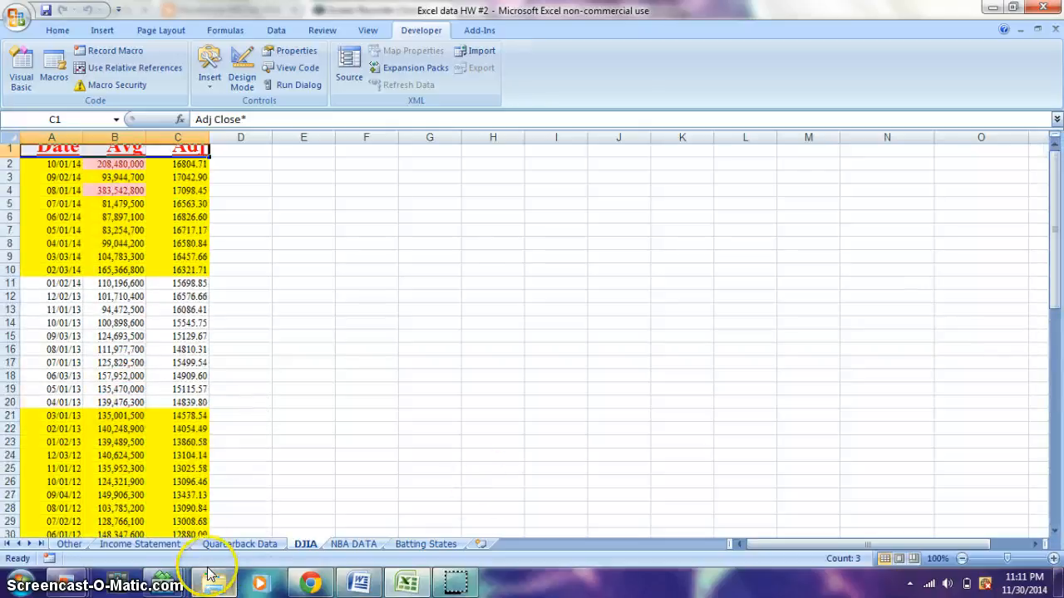
pyautogui.click(121, 152)
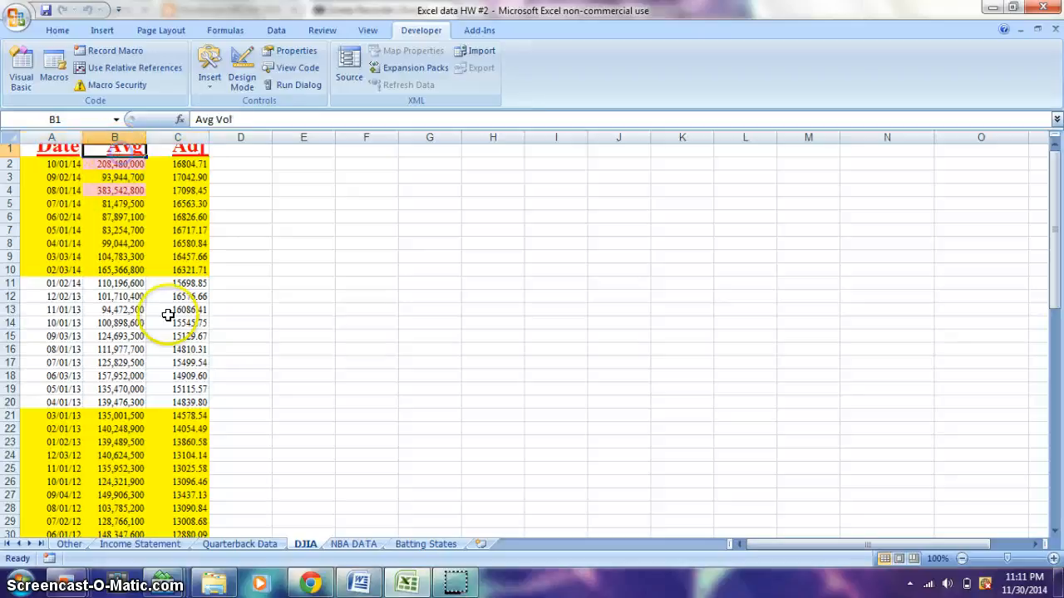
pyautogui.click(231, 545)
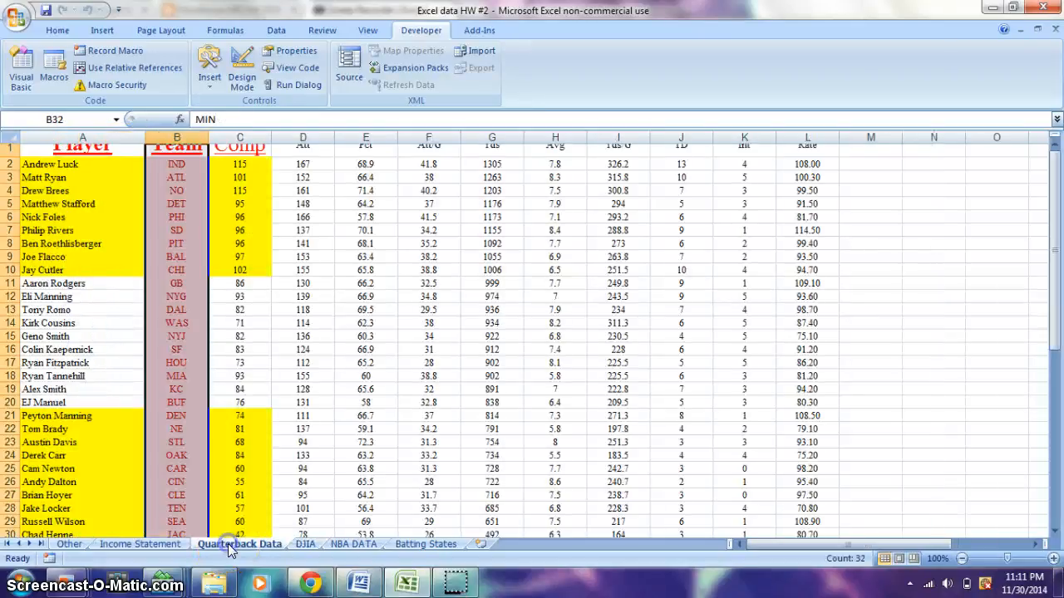
pyautogui.click(187, 151)
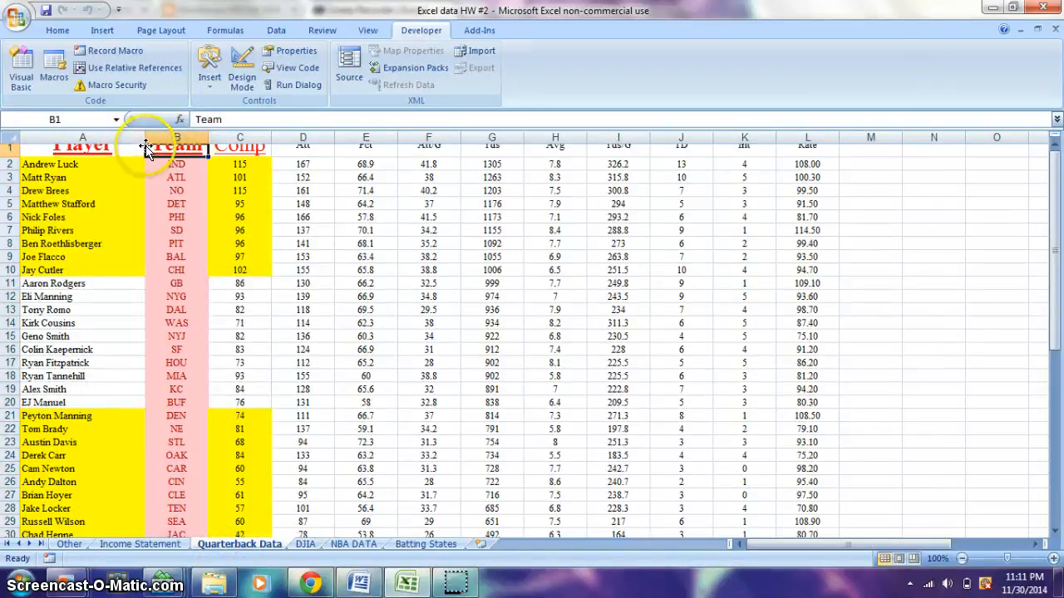
# Narrow column A on the Quarterback Data sheet to fit the player names more closely
pyautogui.moveTo(146, 136); pyautogui.dragTo(106, 136)
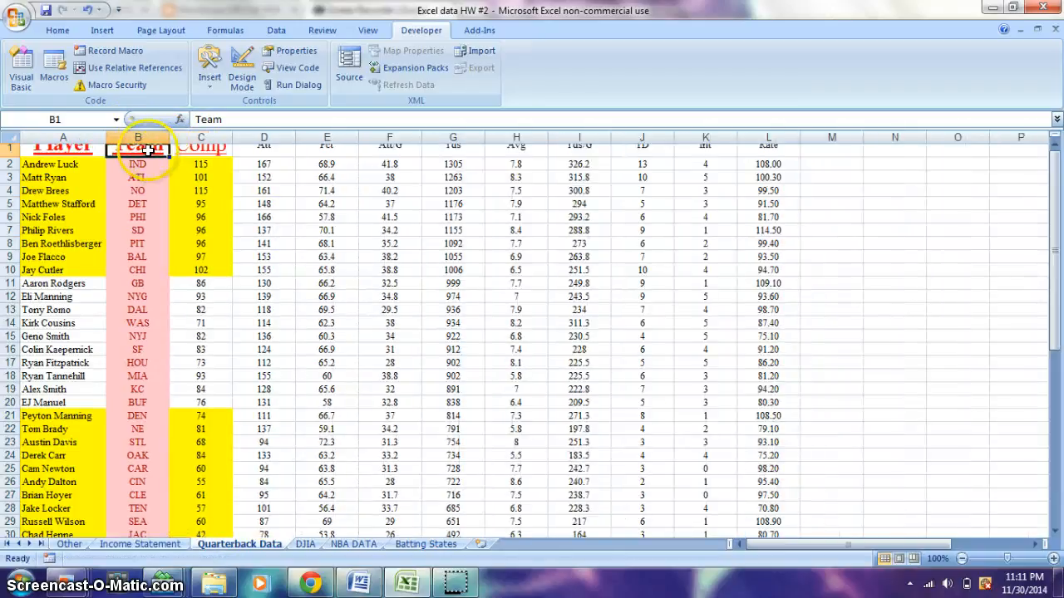
pyautogui.click(81, 147)
pyautogui.click(199, 147)
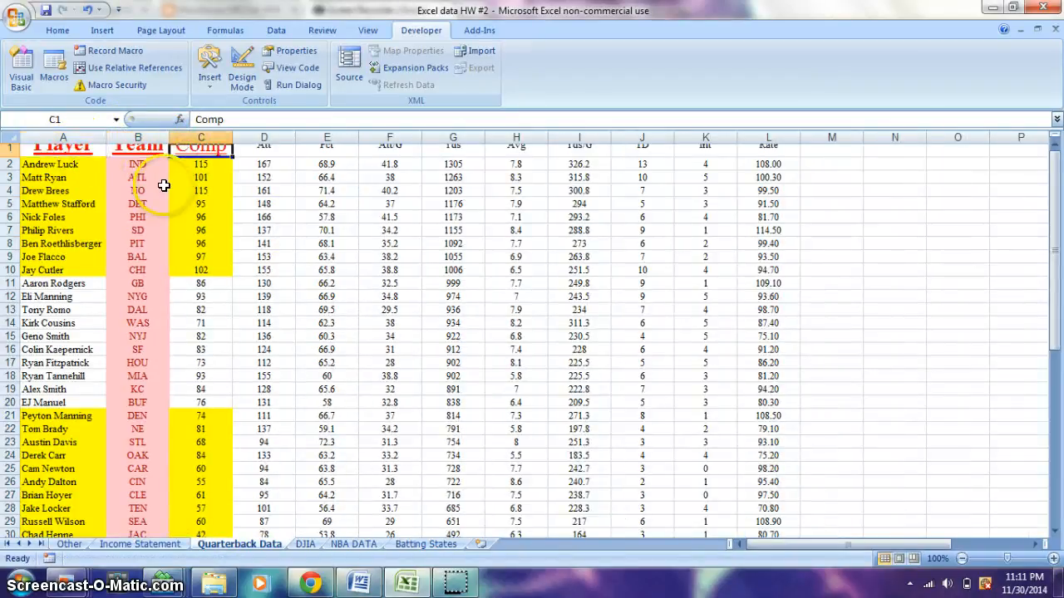
# Run the recorded Macro2 on the Income Statement sheet with its data block selected
pyautogui.click(450, 544)
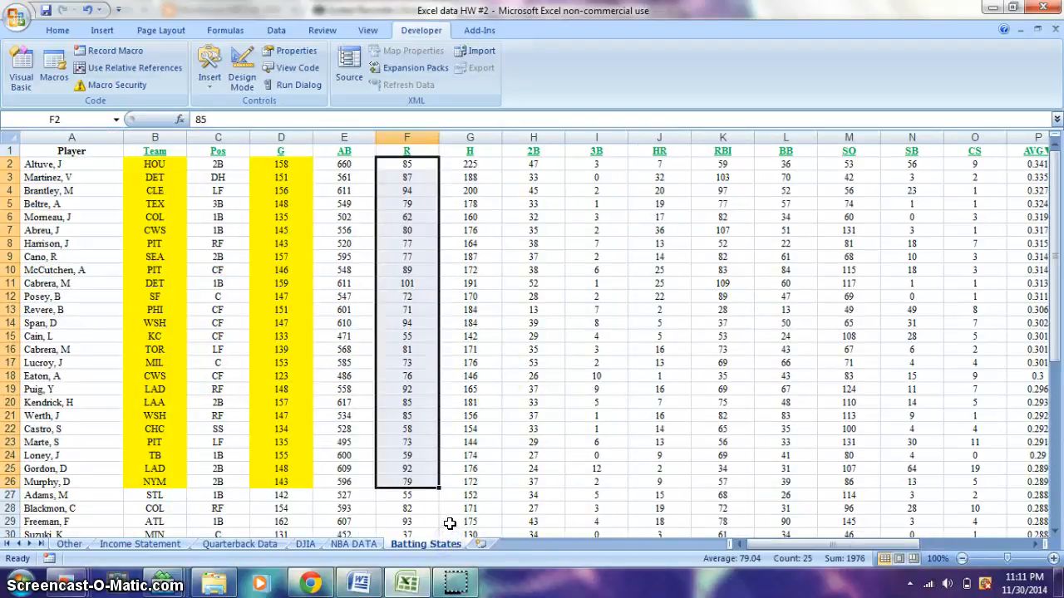
pyautogui.click(354, 544)
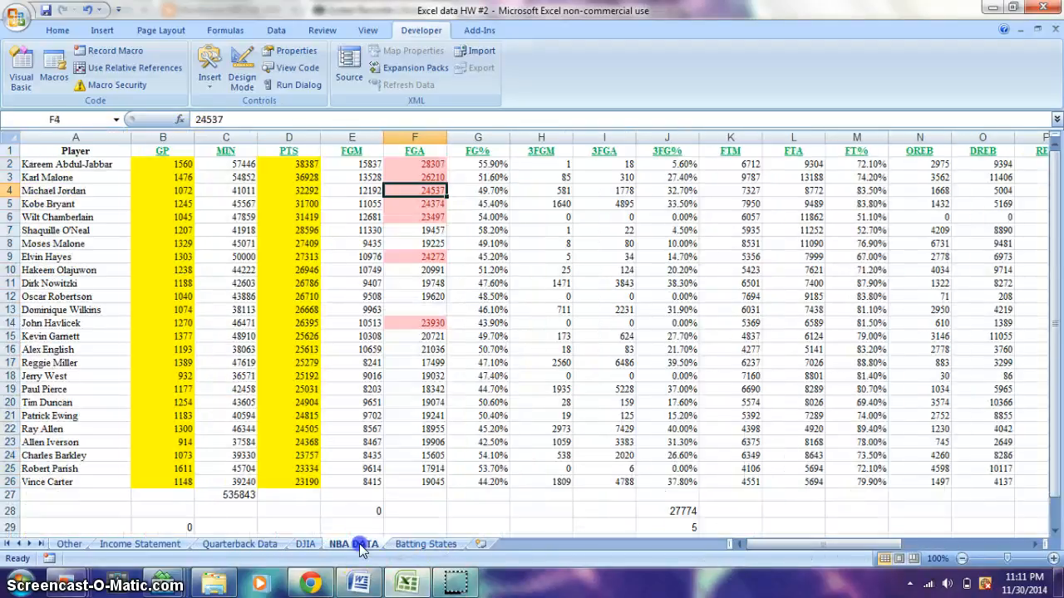
pyautogui.click(305, 544)
pyautogui.click(249, 545)
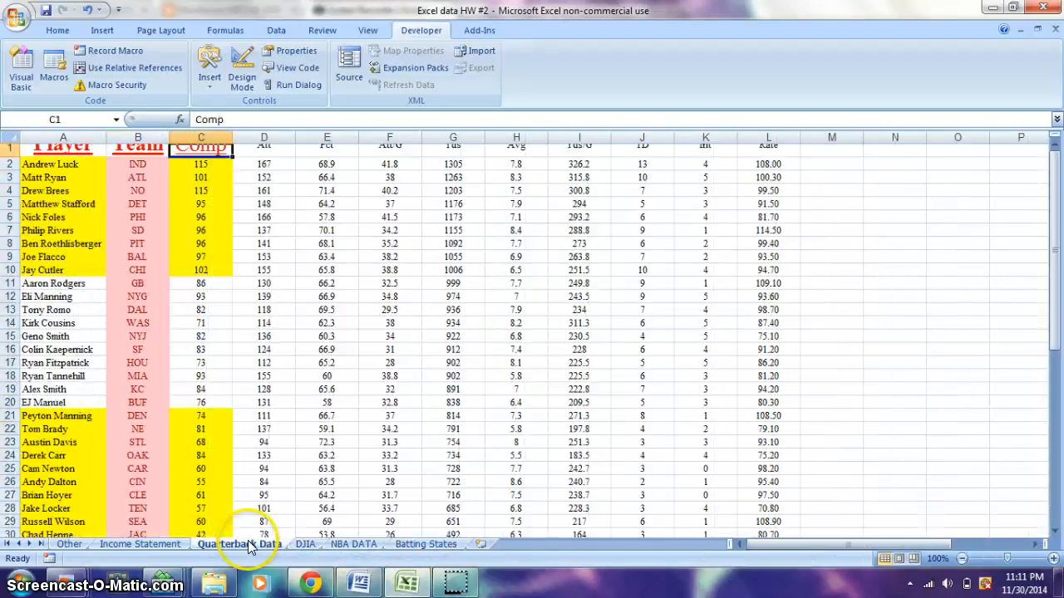
pyautogui.click(172, 546)
pyautogui.moveTo(304, 311); pyautogui.dragTo(6, 86)
pyautogui.hotkey('ctrl', 'm')
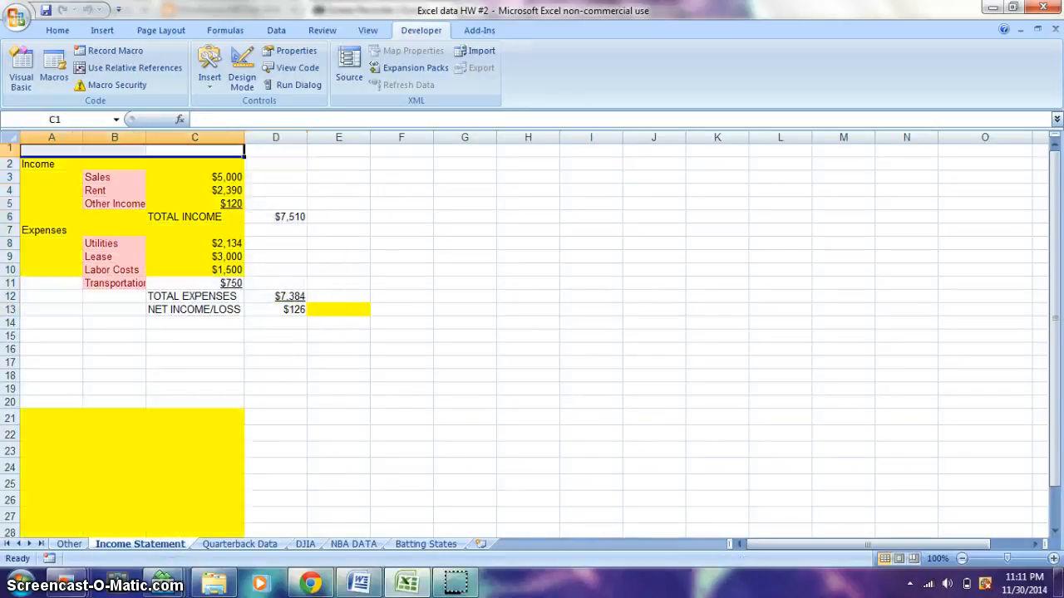
# Review the macro formatting on the Income Statement, Quarterback Data, DJIA and Batting States sheets
pyautogui.moveTo(1053, 320); pyautogui.dragTo(1026, 148)
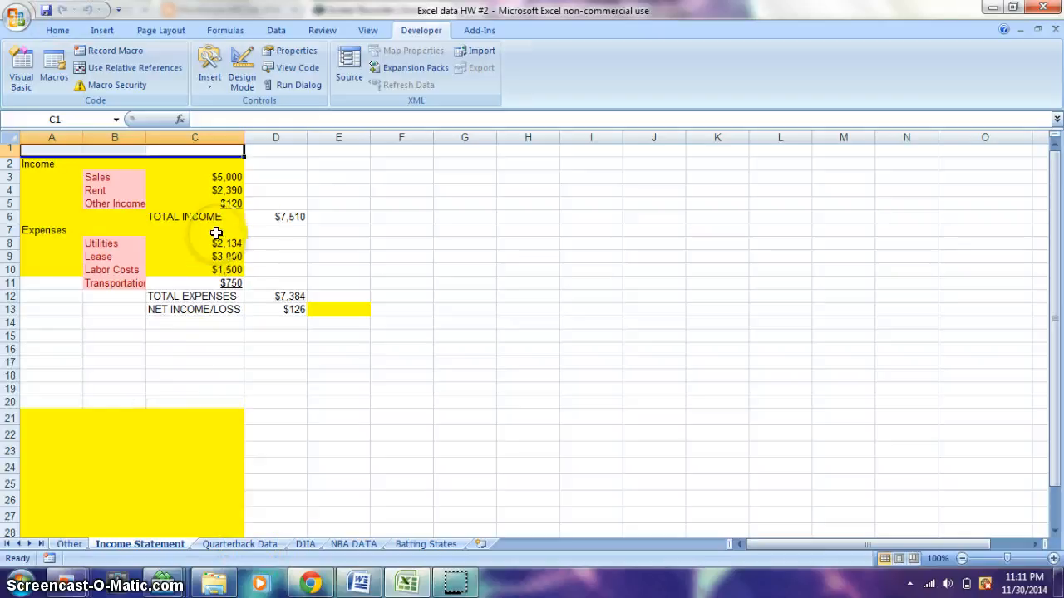
pyautogui.click(241, 545)
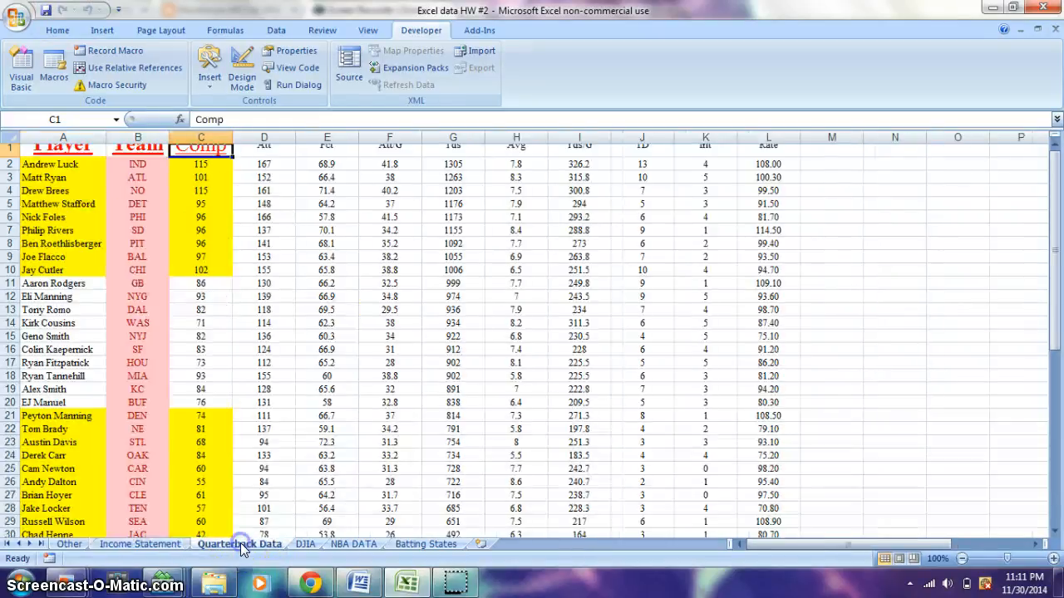
pyautogui.click(293, 544)
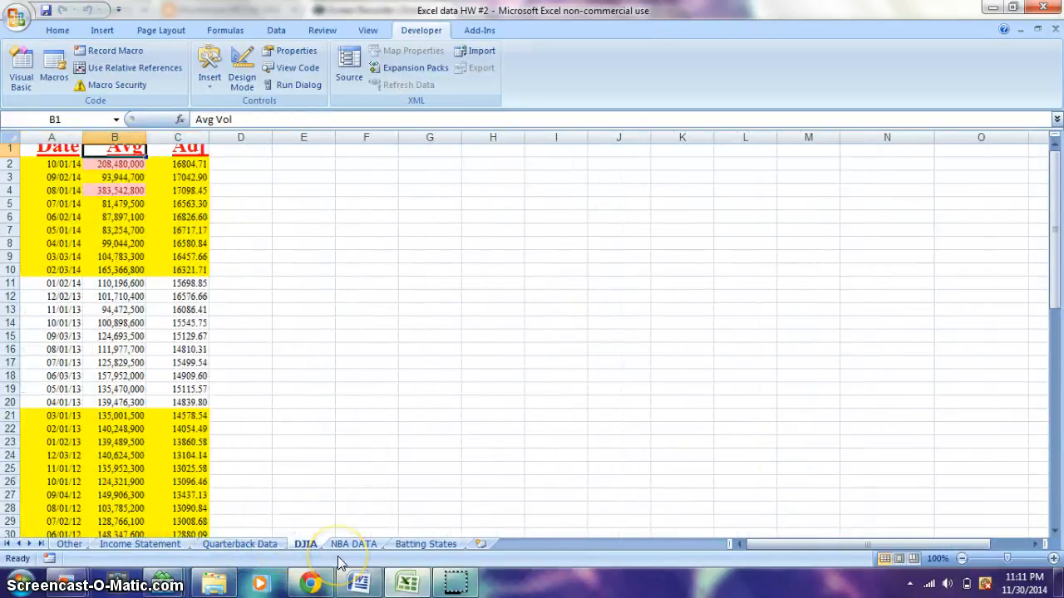
pyautogui.click(436, 542)
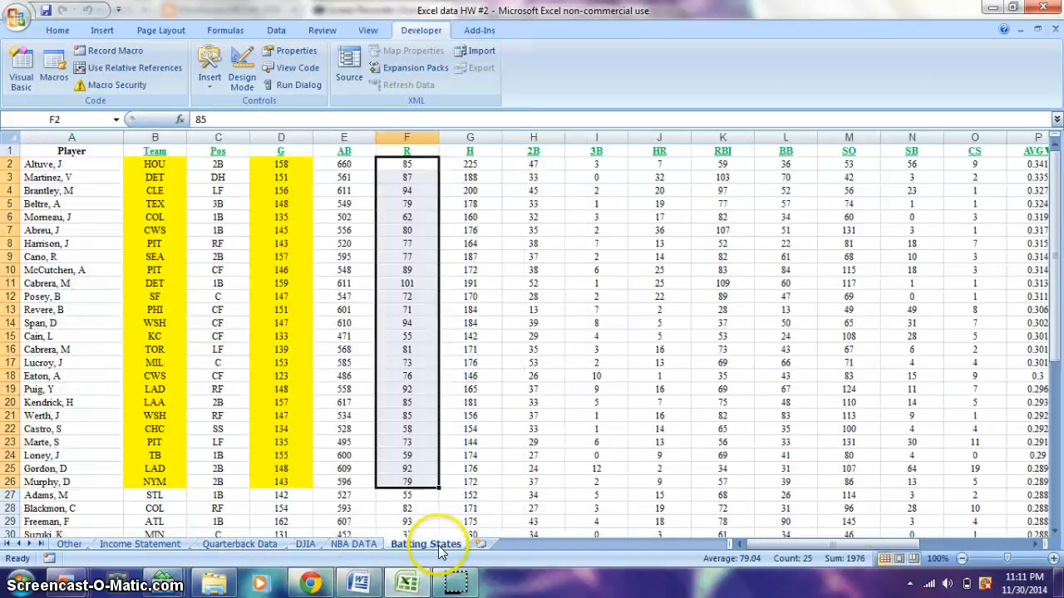
pyautogui.moveTo(1054, 355); pyautogui.dragTo(1038, 220)
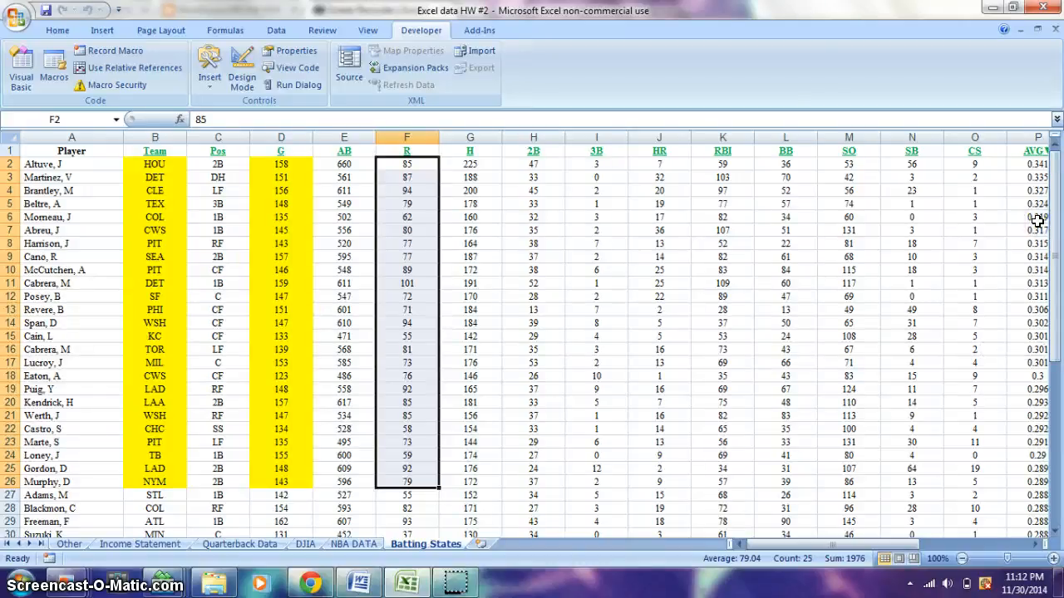